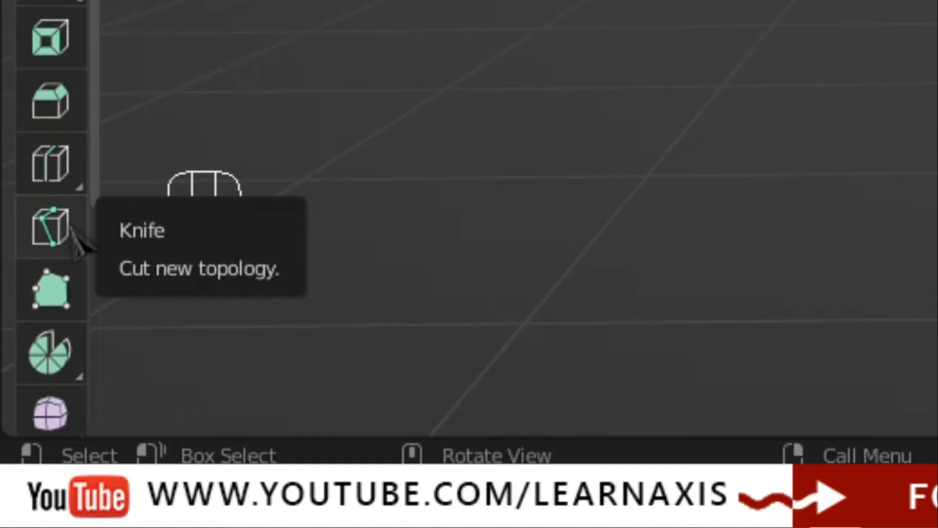
# Step: Cut a zigzag line with the Knife tool from one vertical edge of the cube's front face to the other
pyautogui.click(74, 232)
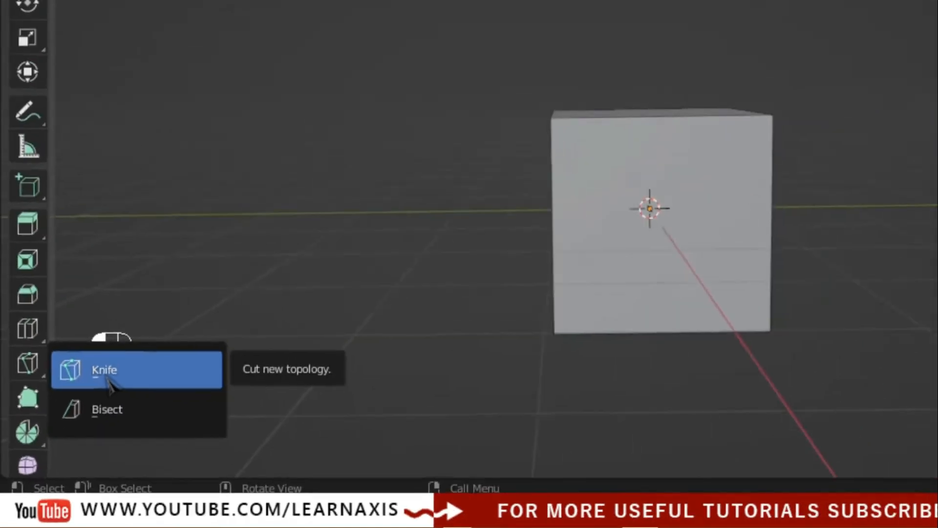
pyautogui.click(192, 262)
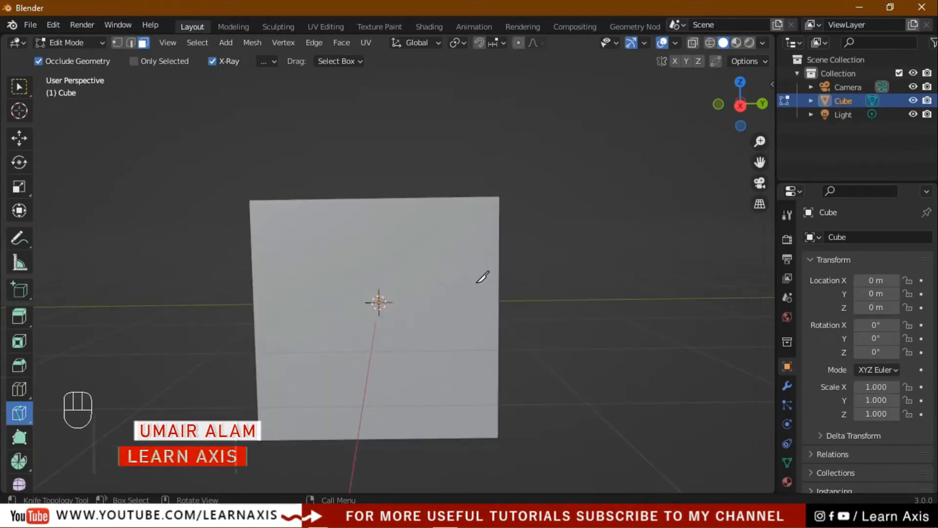
pyautogui.moveTo(498, 284); pyautogui.dragTo(478, 272)
pyautogui.click(468, 259)
pyautogui.click(442, 295)
pyautogui.click(413, 252)
pyautogui.click(361, 323)
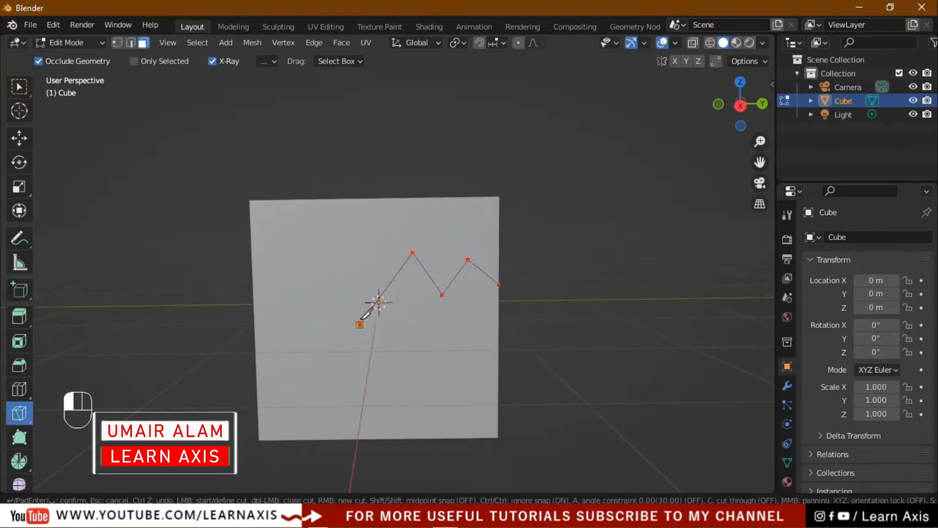
pyautogui.click(344, 259)
pyautogui.click(316, 313)
pyautogui.click(287, 255)
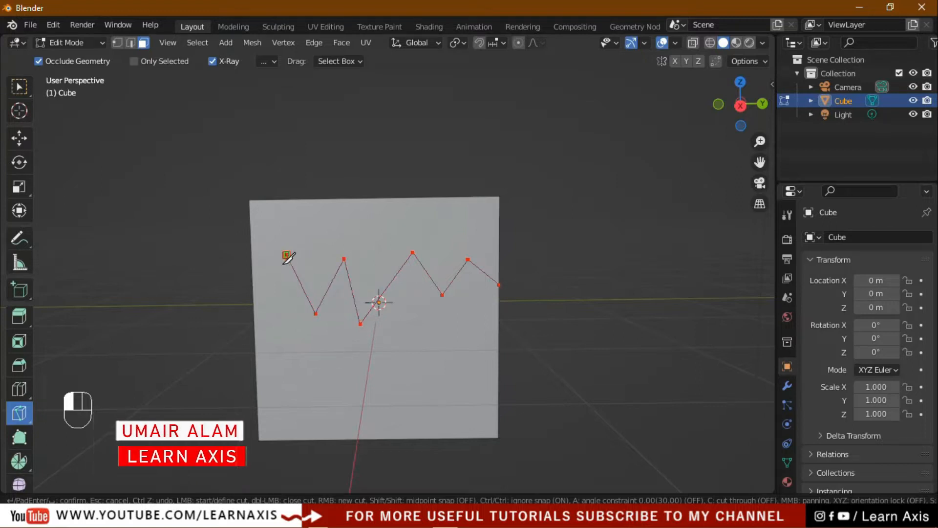
pyautogui.click(262, 303)
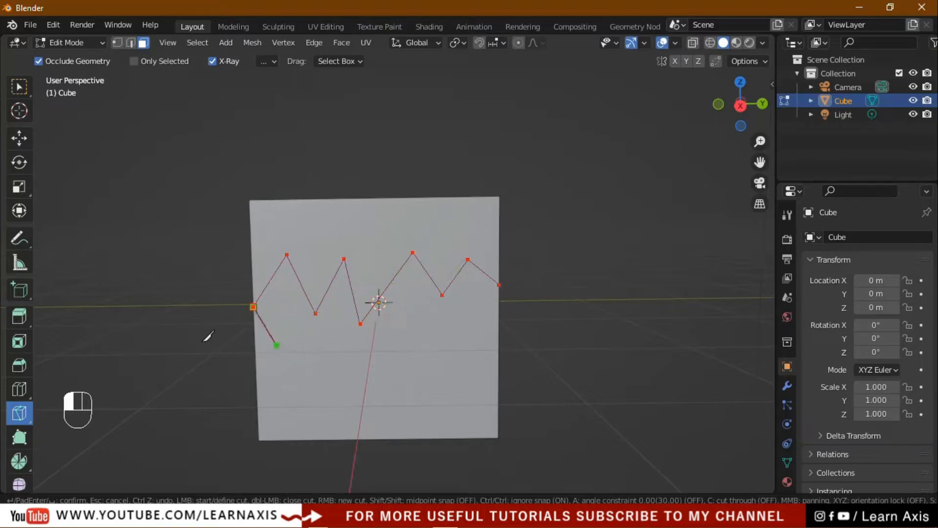
pyautogui.press('Return')
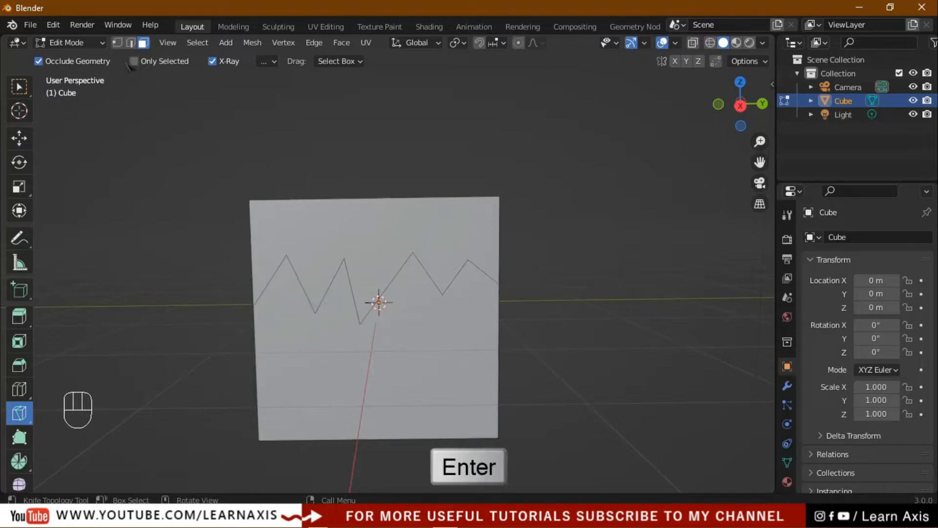
# Step: Select the front face's upper and lower parts in turn to examine how the zigzag cut divides it
pyautogui.click(19, 87)
pyautogui.click(437, 242)
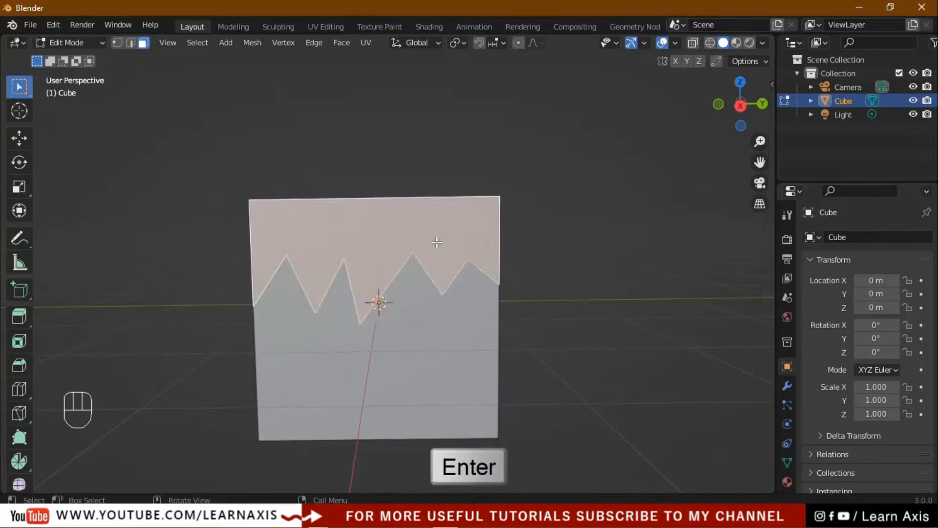
pyautogui.click(419, 353)
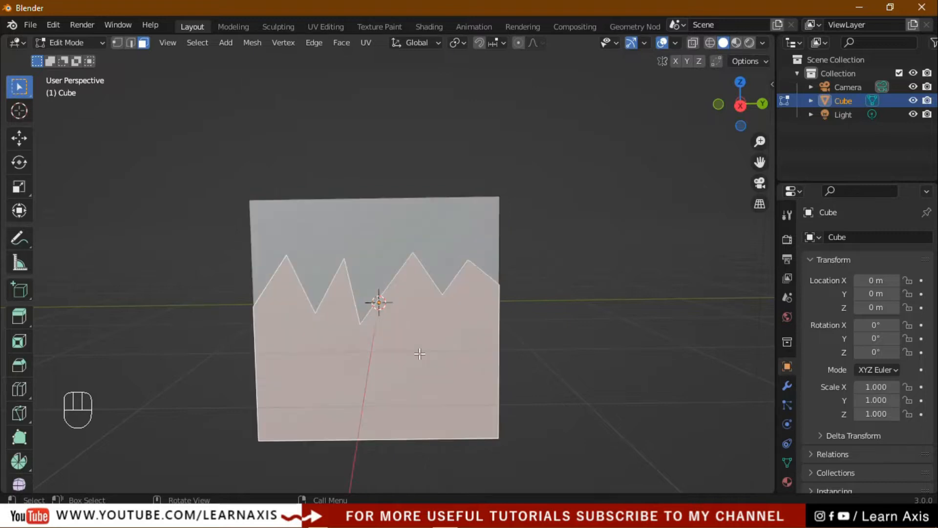
pyautogui.click(417, 238)
pyautogui.click(419, 363)
pyautogui.click(430, 240)
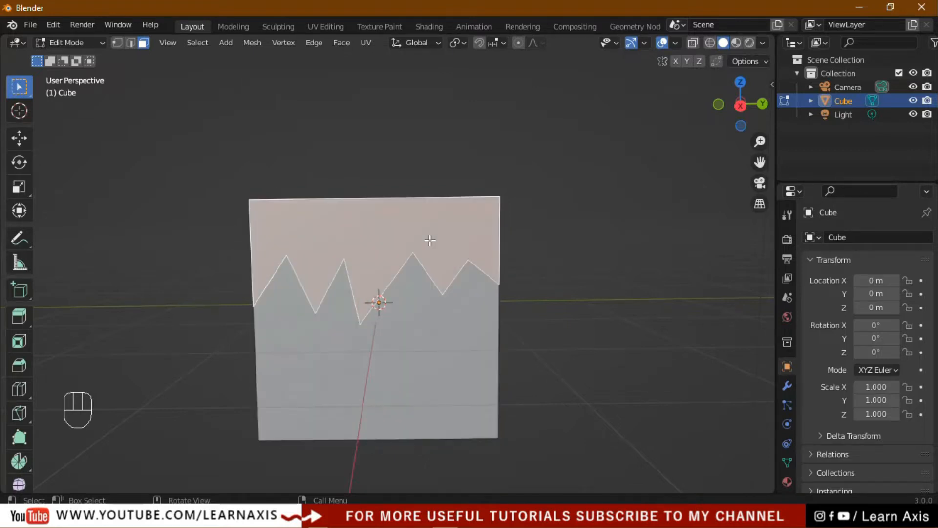
pyautogui.click(400, 374)
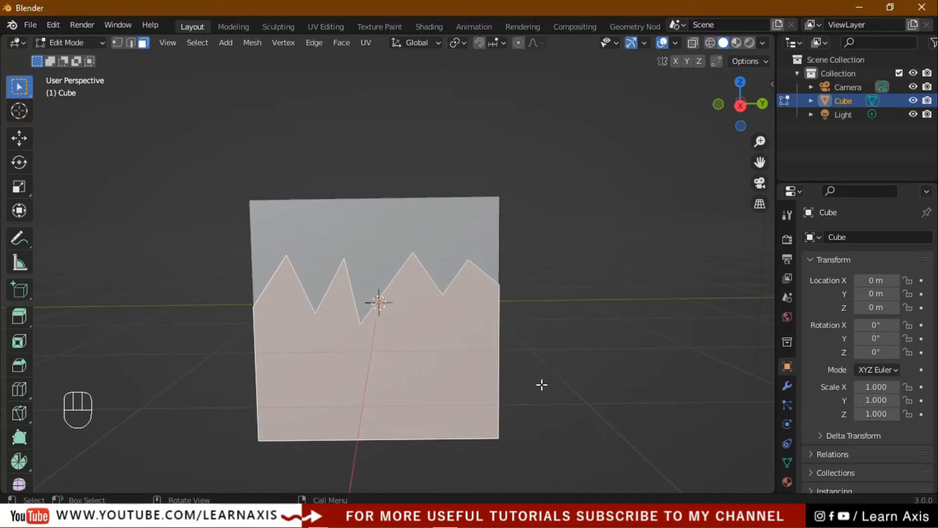
pyautogui.click(582, 359)
pyautogui.moveTo(639, 353); pyautogui.dragTo(639, 398, button='middle')
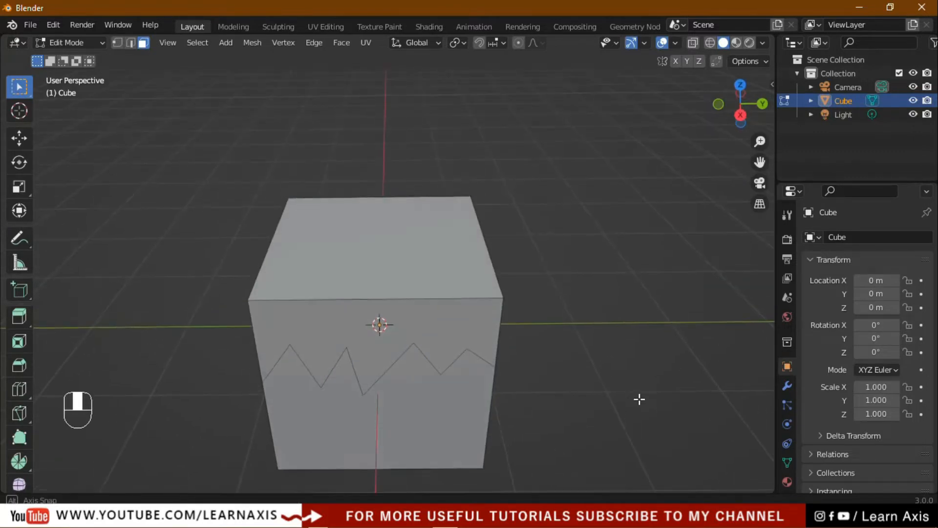
pyautogui.click(443, 355)
pyautogui.click(426, 403)
pyautogui.moveTo(544, 398); pyautogui.dragTo(543, 362, button='middle')
pyautogui.click(484, 285)
pyautogui.click(456, 345)
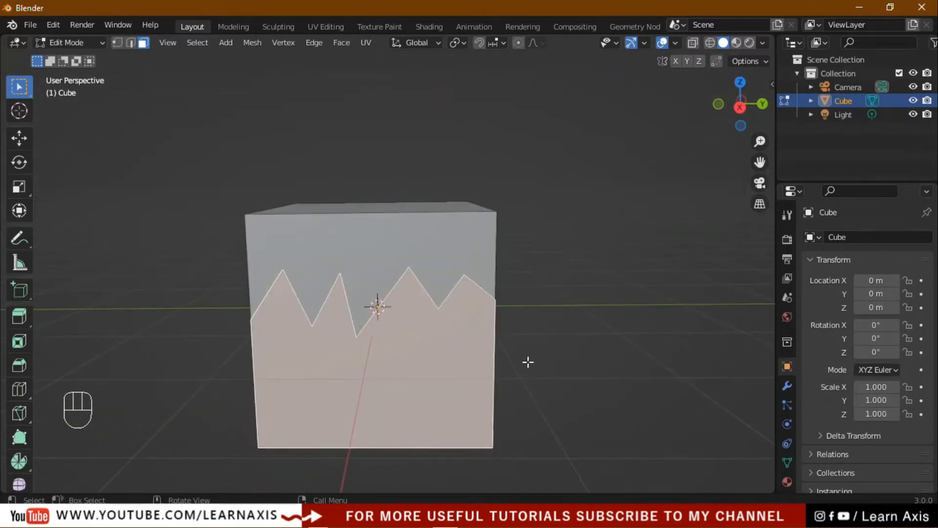
pyautogui.moveTo(531, 366); pyautogui.dragTo(530, 382, button='middle')
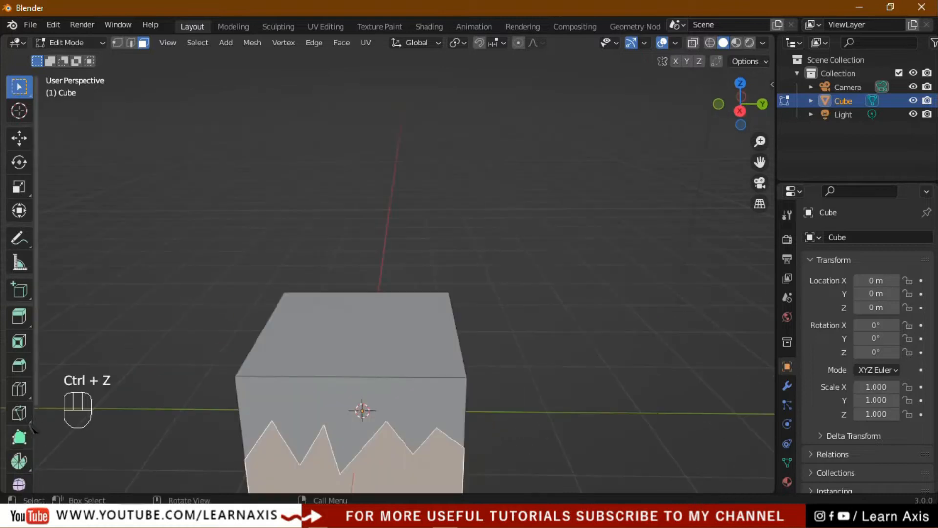
# Step: Turn off Occlude Geometry for the Knife and cut a straight line through the cube across its top face, roughly along the Y axis
pyautogui.click(26, 417)
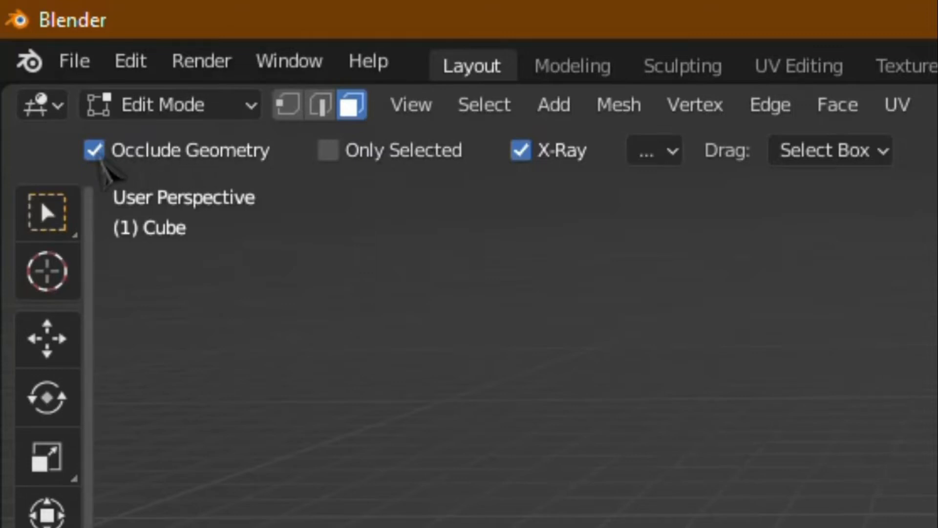
pyautogui.click(98, 152)
pyautogui.moveTo(830, 445); pyautogui.dragTo(562, 433, button='middle')
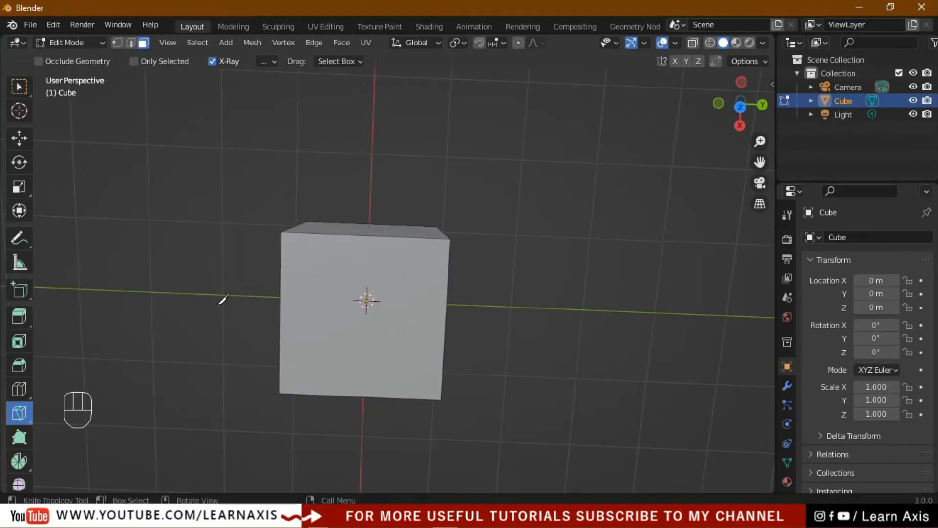
pyautogui.moveTo(219, 302)
pyautogui.mouseDown()
pyautogui.moveTo(494, 314)
pyautogui.moveTo(498, 322)
pyautogui.mouseUp()
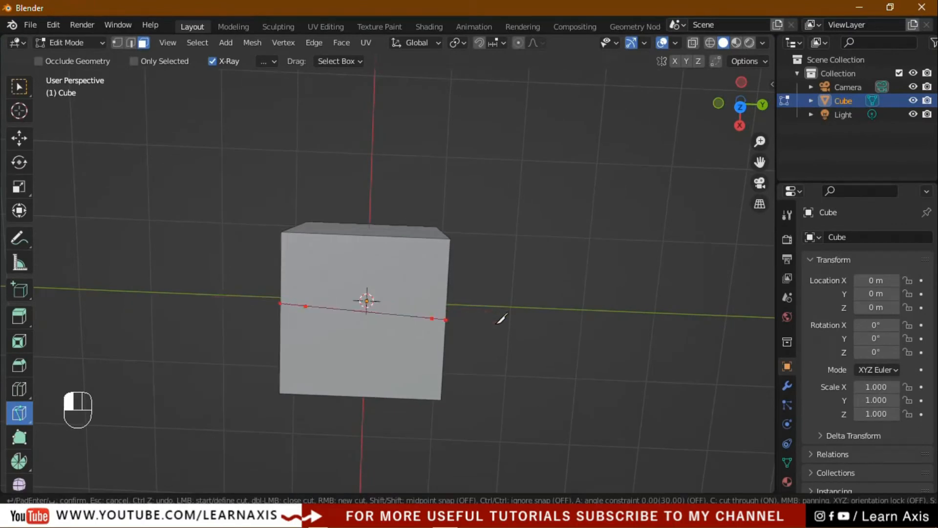
pyautogui.press('Return')
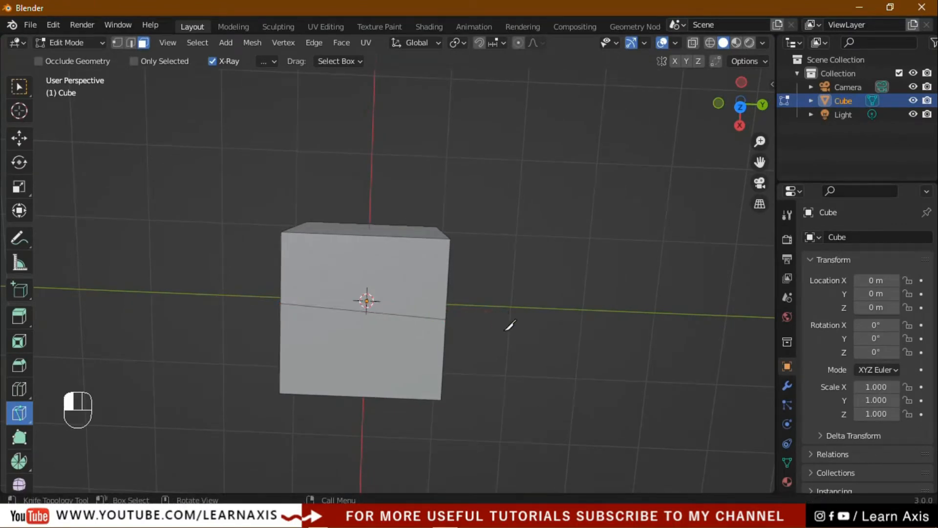
# Step: Select the divided parts of the top and side faces in turn to examine how far the straight cut goes through the cube
pyautogui.moveTo(536, 381); pyautogui.dragTo(223, 261, button='middle')
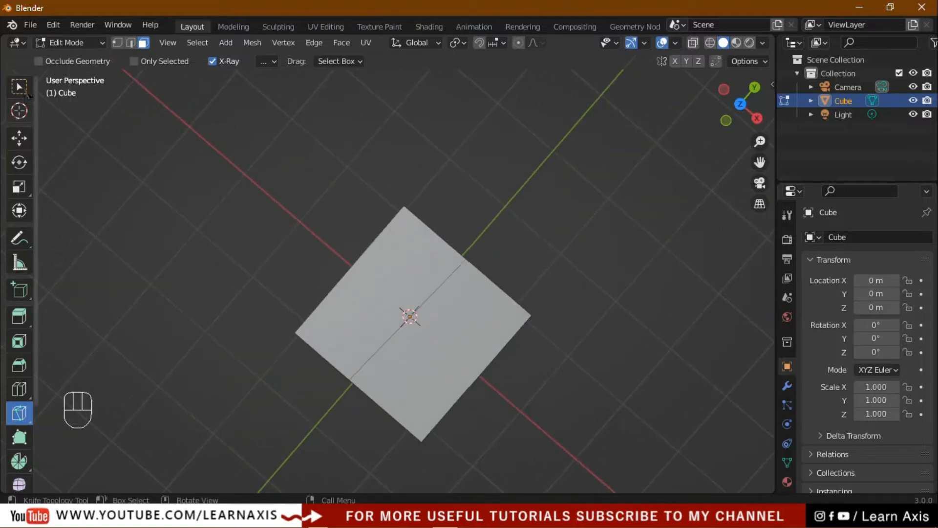
pyautogui.click(20, 88)
pyautogui.moveTo(550, 410); pyautogui.dragTo(683, 293, button='middle')
pyautogui.moveTo(379, 281); pyautogui.dragTo(580, 329, button='middle')
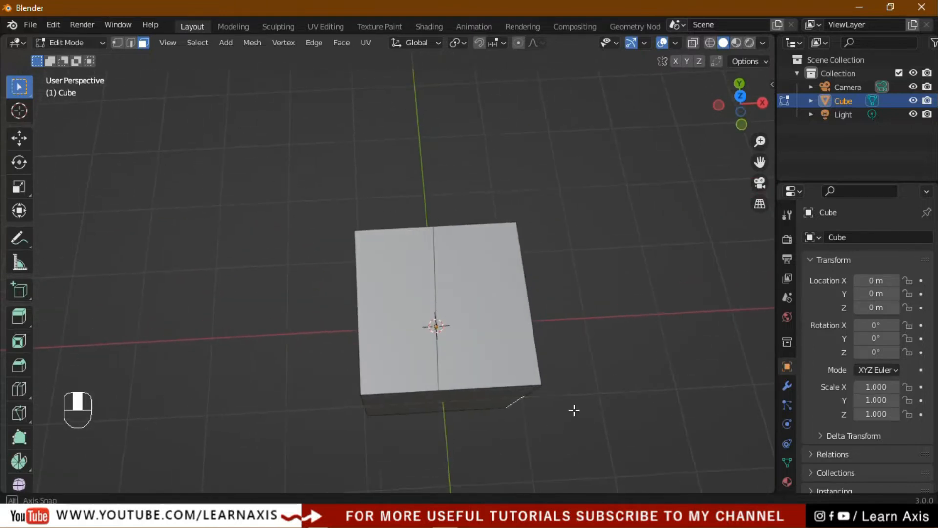
pyautogui.moveTo(574, 410); pyautogui.dragTo(315, 304, button='middle')
pyautogui.click(515, 327)
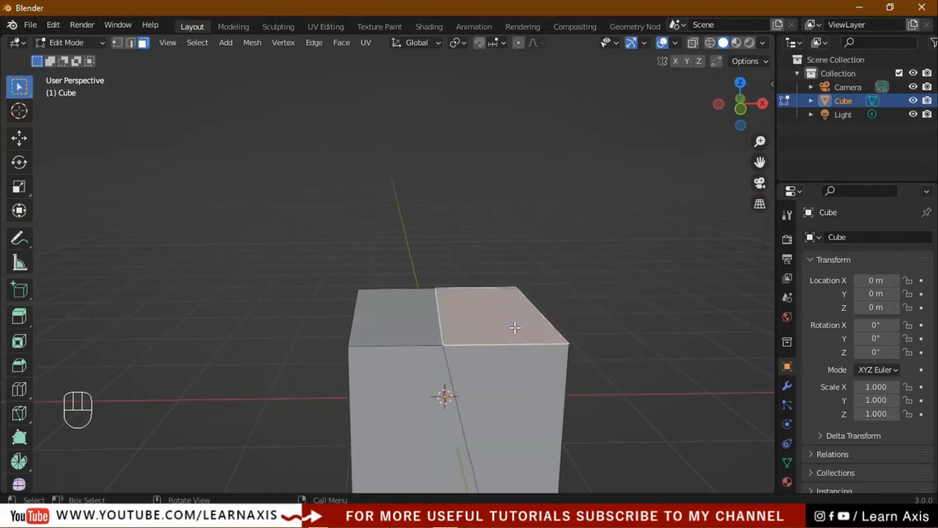
pyautogui.click(406, 334)
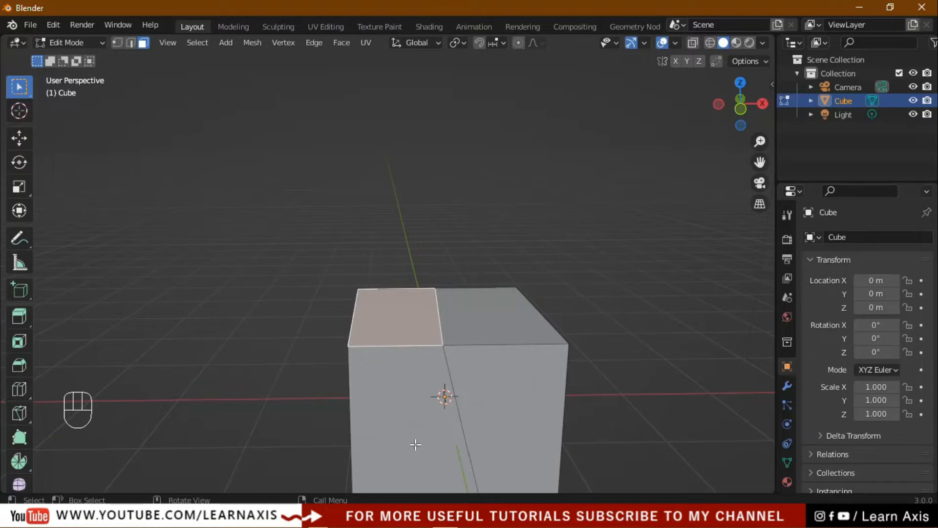
pyautogui.click(415, 445)
pyautogui.click(525, 421)
pyautogui.moveTo(631, 436); pyautogui.dragTo(480, 484, button='middle')
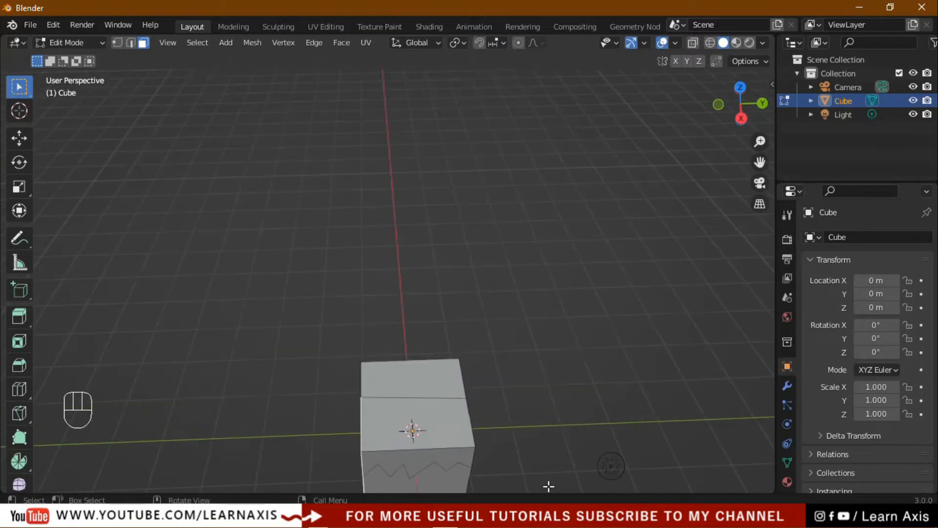
pyautogui.keyDown('shift'); pyautogui.moveTo(542, 488); pyautogui.dragTo(559, 368, button='middle'); pyautogui.keyUp('shift')
pyautogui.moveTo(523, 431); pyautogui.dragTo(430, 312, button='middle')
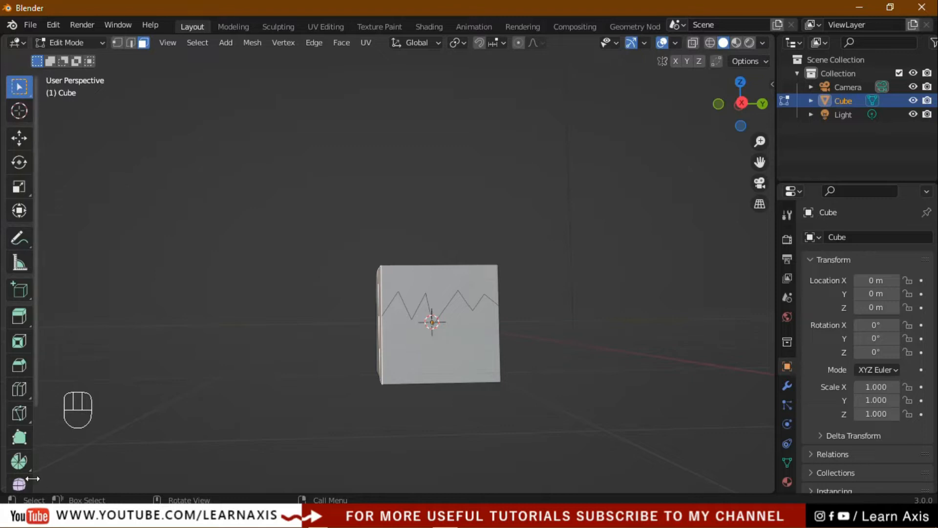
# Step: Enable Only Selected for the Knife and try cutting up and down across the unselected zigzag-cut face
pyautogui.click(21, 416)
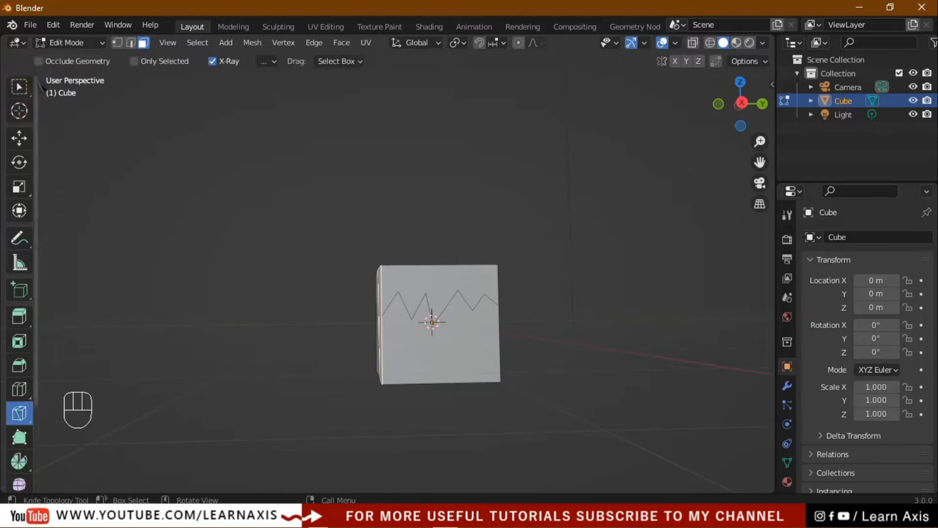
pyautogui.click(167, 65)
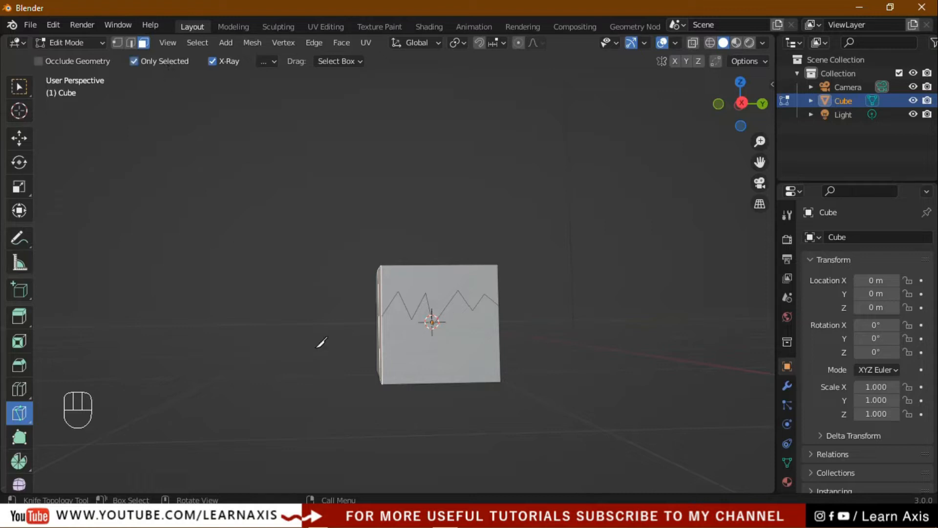
pyautogui.click(469, 287)
pyautogui.click(480, 430)
pyautogui.click(465, 248)
pyautogui.click(414, 403)
pyautogui.click(460, 236)
pyautogui.click(454, 418)
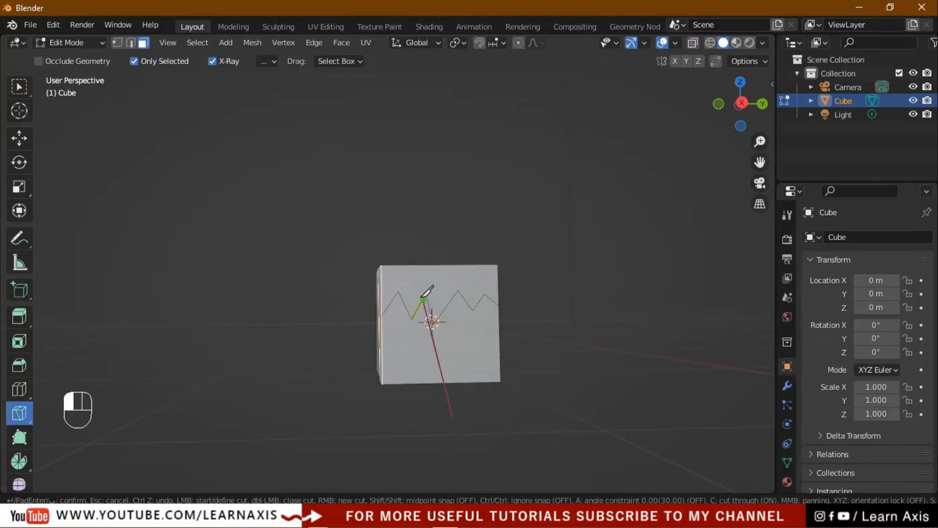
pyautogui.press('Return')
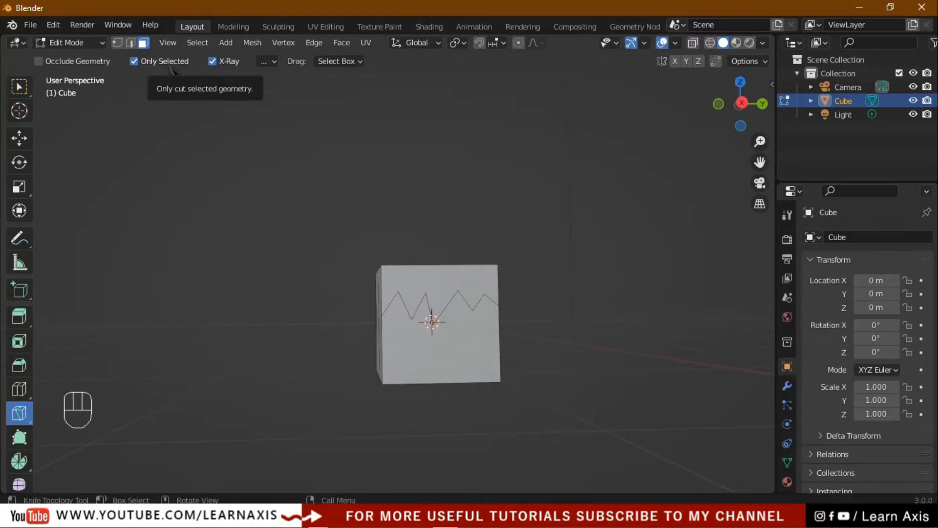
# Step: Select the top face's half on the negative X side and knife-cut it across near its middle, roughly along the X axis
pyautogui.click(19, 87)
pyautogui.moveTo(603, 350); pyautogui.dragTo(424, 327, button='middle')
pyautogui.scroll(1, 424, 327)
pyautogui.click(407, 319)
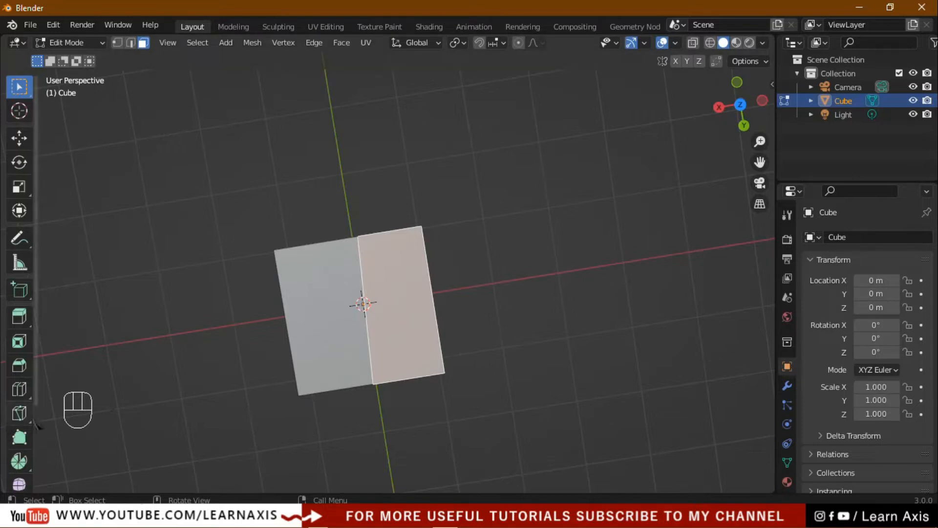
pyautogui.click(19, 418)
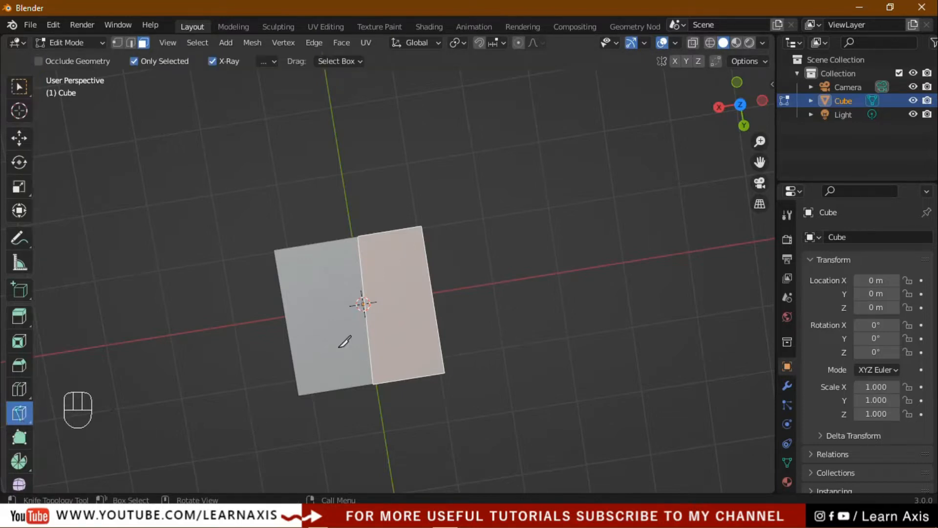
pyautogui.moveTo(433, 305); pyautogui.dragTo(249, 330)
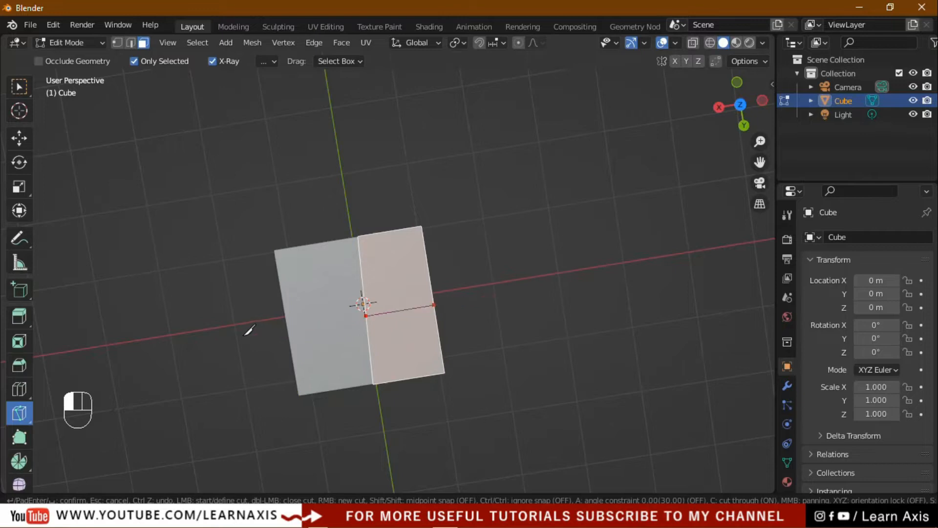
pyautogui.click(245, 335)
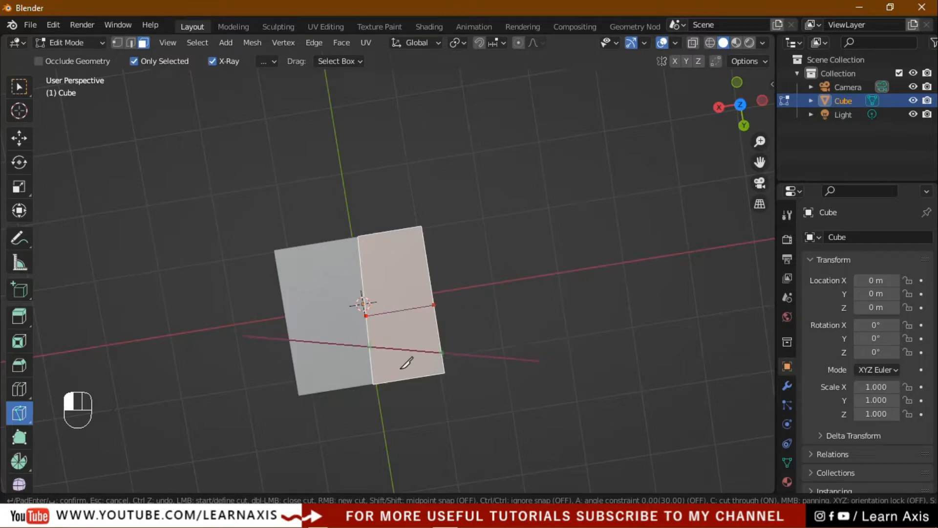
pyautogui.press('Return')
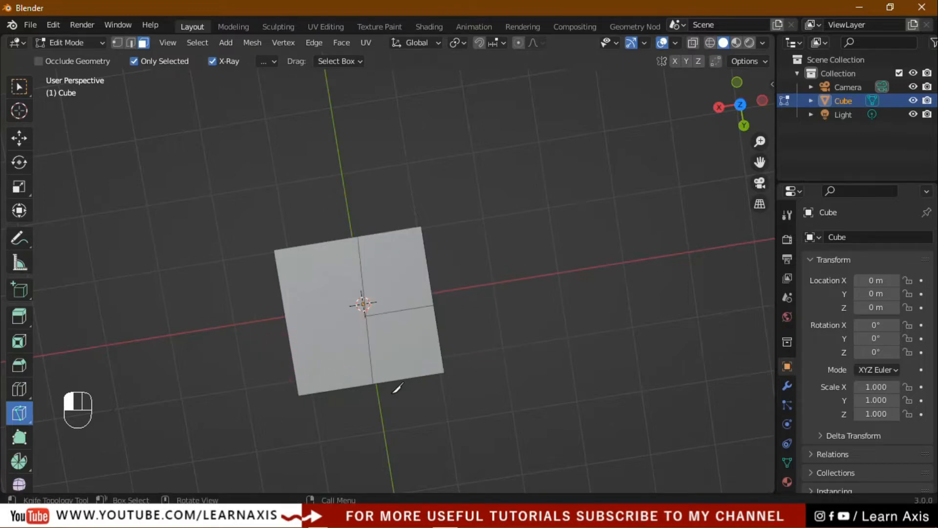
# Step: Select the top face's quarter on the negative X, negative Y side and knife-cut it with one diagonal line
pyautogui.moveTo(528, 371); pyautogui.dragTo(537, 268, button='middle')
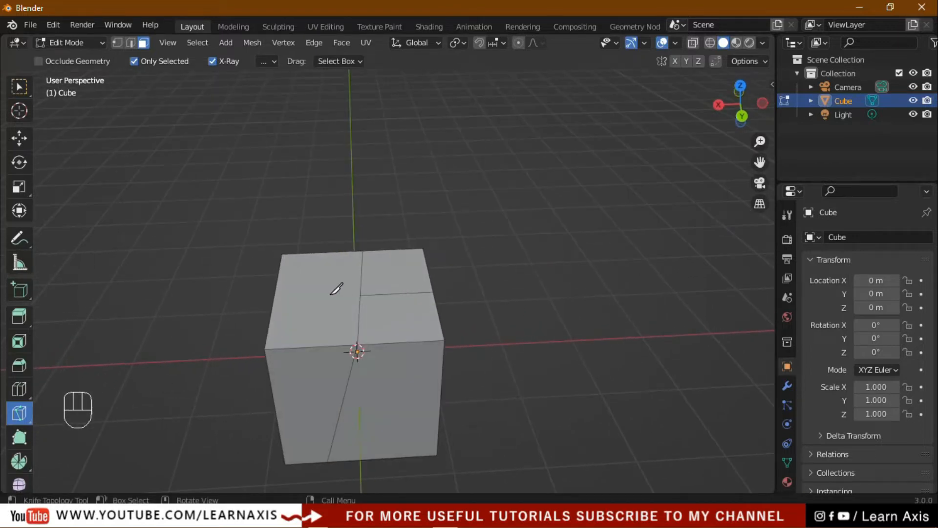
pyautogui.click(19, 87)
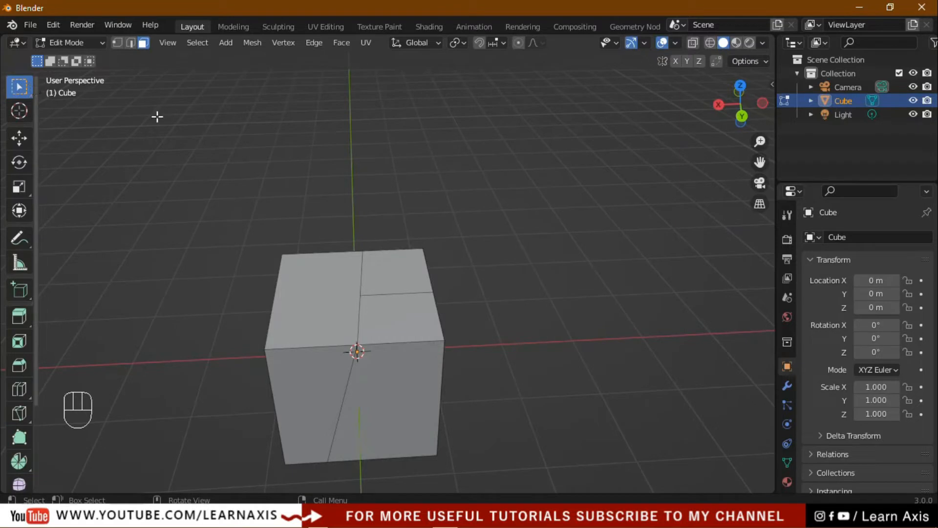
pyautogui.click(399, 281)
pyautogui.moveTo(585, 329); pyautogui.dragTo(578, 450, button='middle')
pyautogui.click(19, 415)
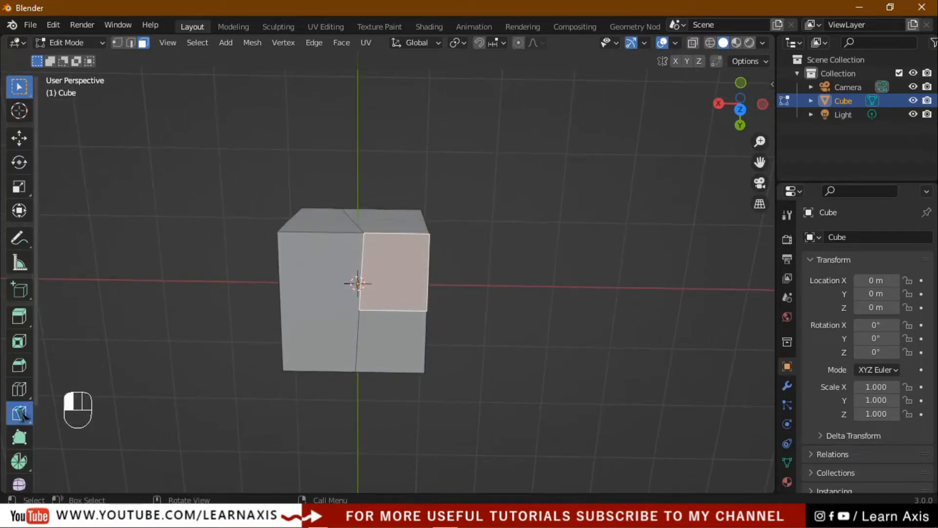
pyautogui.moveTo(431, 264); pyautogui.dragTo(225, 338)
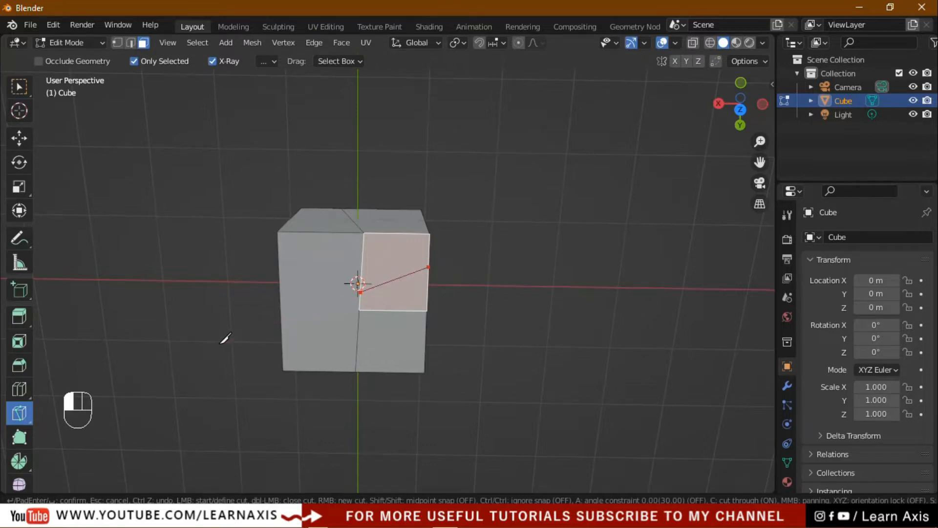
pyautogui.press('Return')
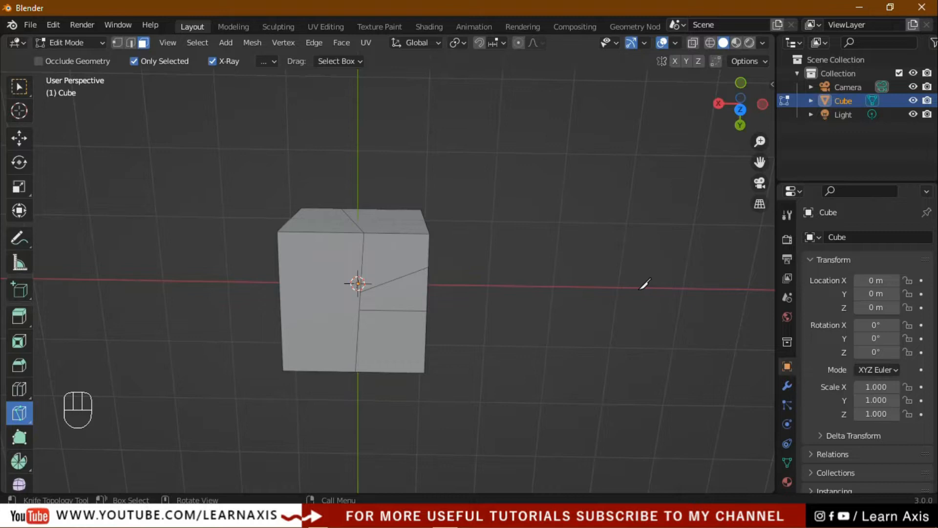
# Step: Select the top face's positive X half and the adjoining upper zigzag part, and knife-cut across both roughly along the X axis
pyautogui.moveTo(553, 341); pyautogui.dragTo(559, 233, button='middle')
pyautogui.moveTo(507, 302); pyautogui.dragTo(401, 255, button='middle')
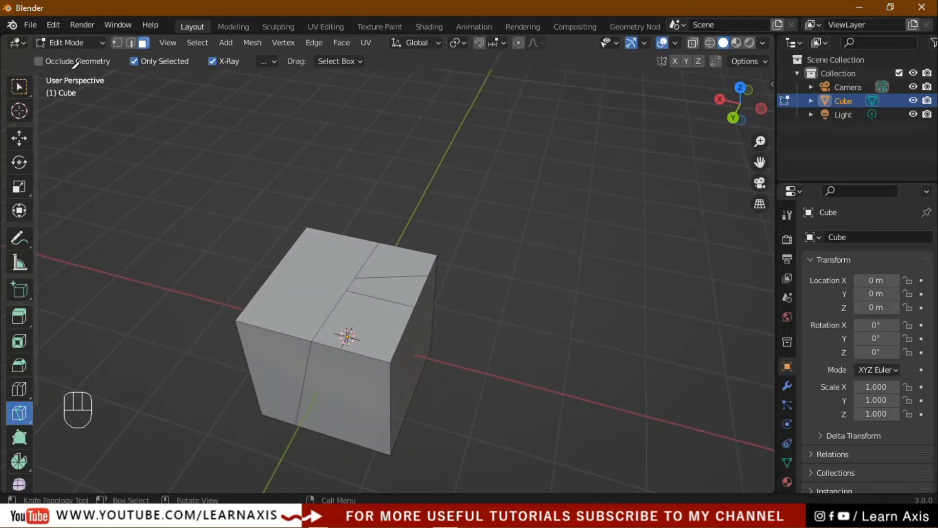
pyautogui.moveTo(552, 364); pyautogui.dragTo(350, 283, button='middle')
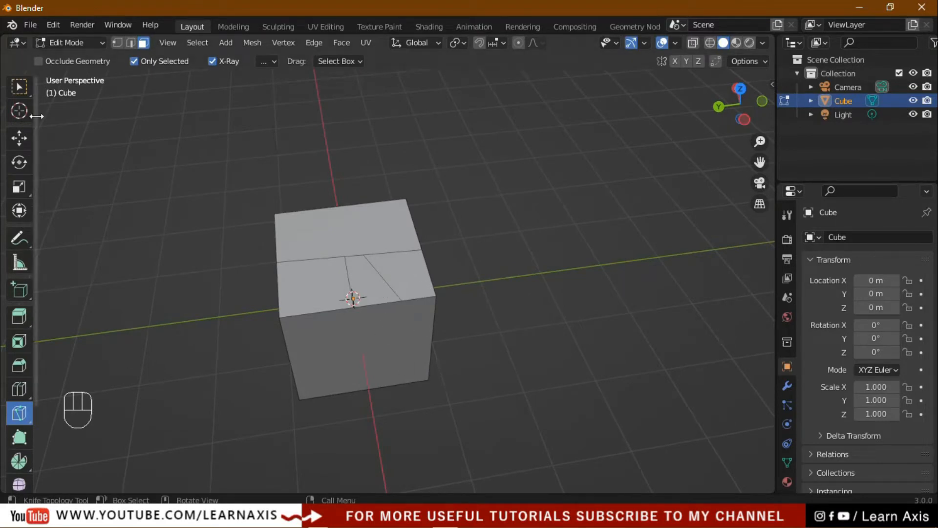
pyautogui.click(26, 88)
pyautogui.moveTo(429, 394); pyautogui.dragTo(425, 333, button='middle')
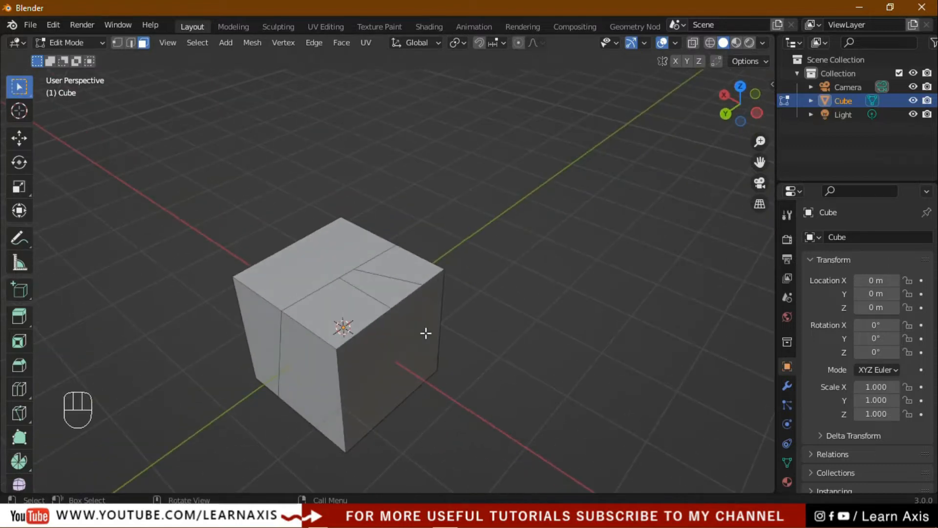
pyautogui.click(283, 294)
pyautogui.moveTo(205, 354); pyautogui.dragTo(418, 336, button='middle')
pyautogui.keyDown('shift'); pyautogui.click(454, 337); pyautogui.keyUp('shift')
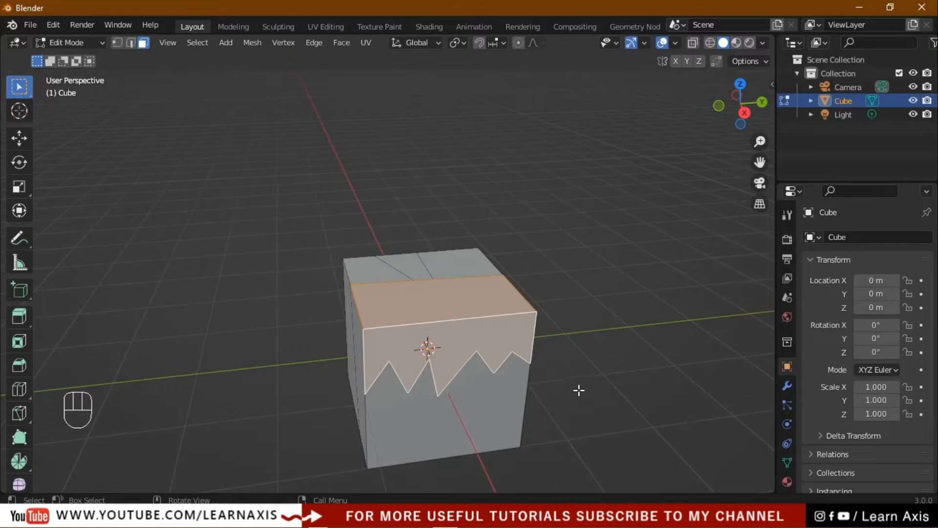
pyautogui.moveTo(584, 337); pyautogui.dragTo(578, 386, button='middle')
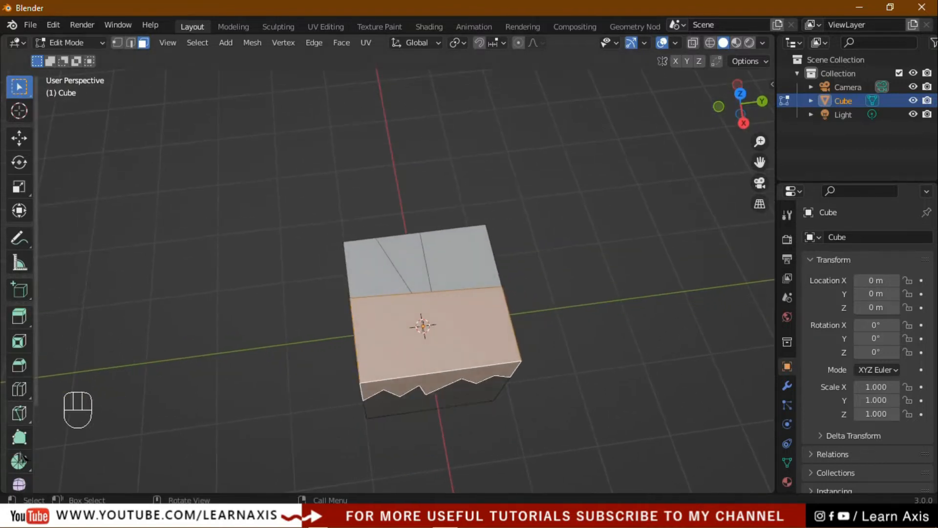
pyautogui.click(21, 416)
pyautogui.click(440, 229)
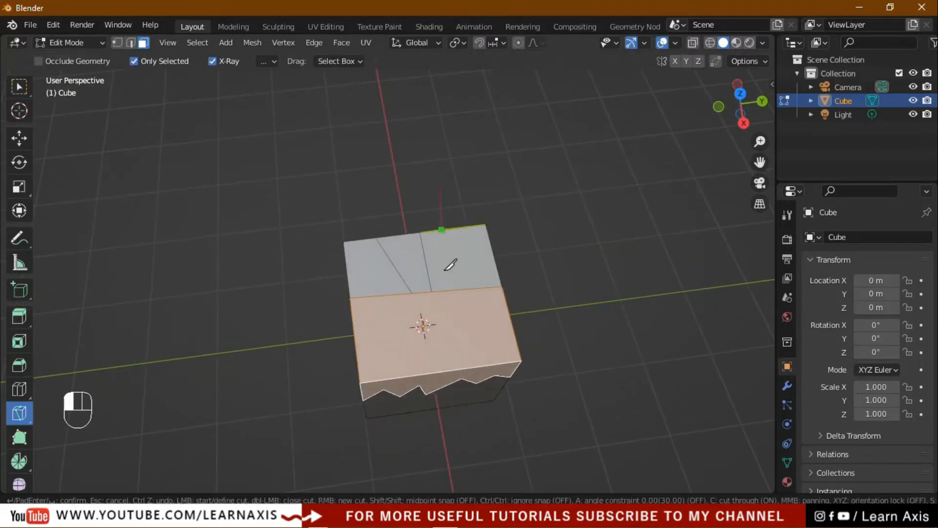
pyautogui.click(469, 448)
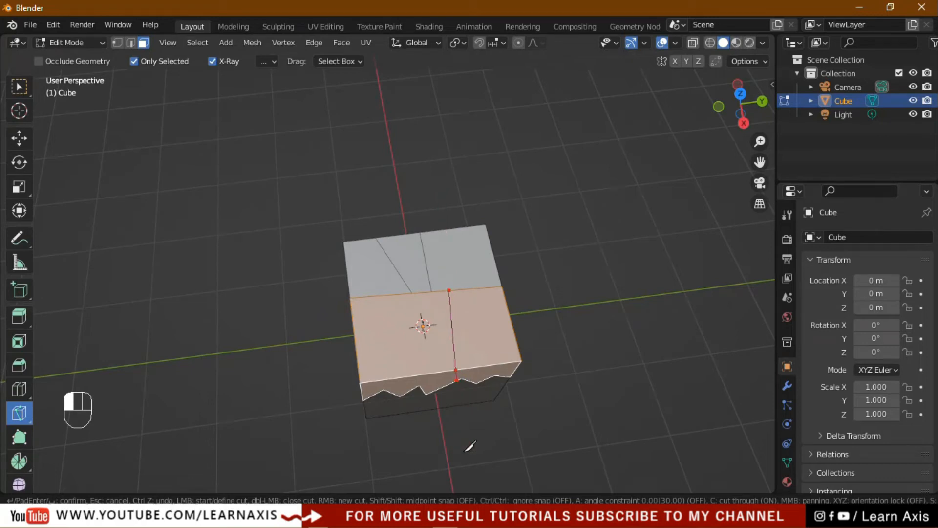
pyautogui.press('Return')
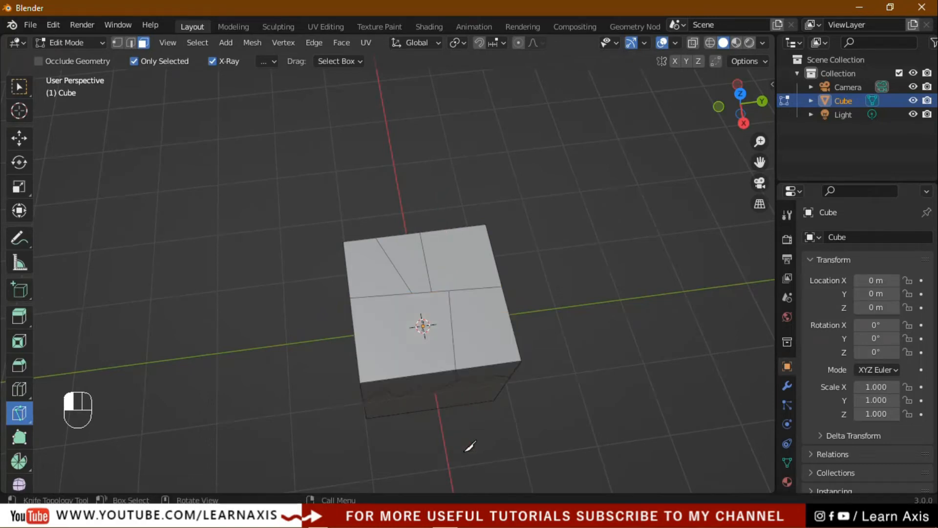
# Step: Switch the Knife from Only Selected to Occlude Geometry and cut a closed four-sided shape below the zigzag on the positive X face
pyautogui.moveTo(605, 351); pyautogui.dragTo(457, 337, button='middle')
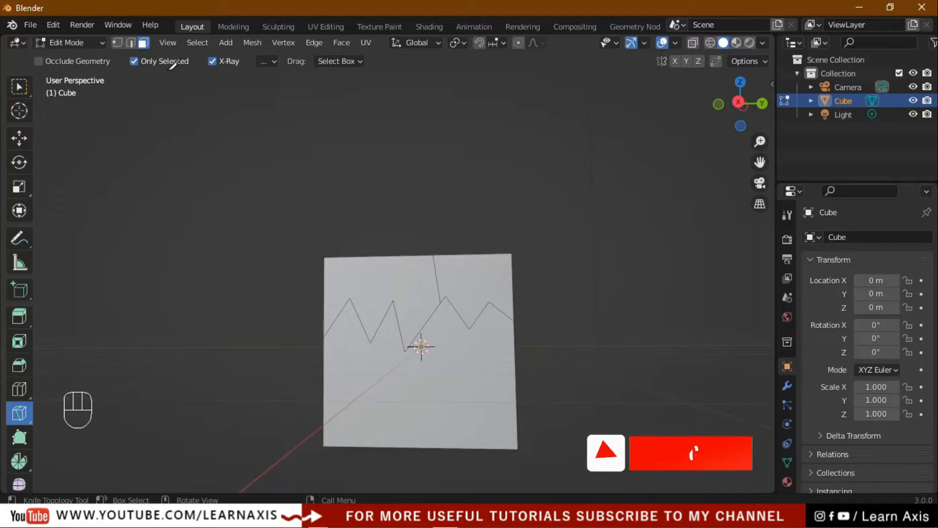
pyautogui.click(134, 61)
pyautogui.moveTo(619, 331)
pyautogui.mouseDown(button='middle')
pyautogui.moveTo(626, 383)
pyautogui.moveTo(624, 330)
pyautogui.mouseUp(button='middle')
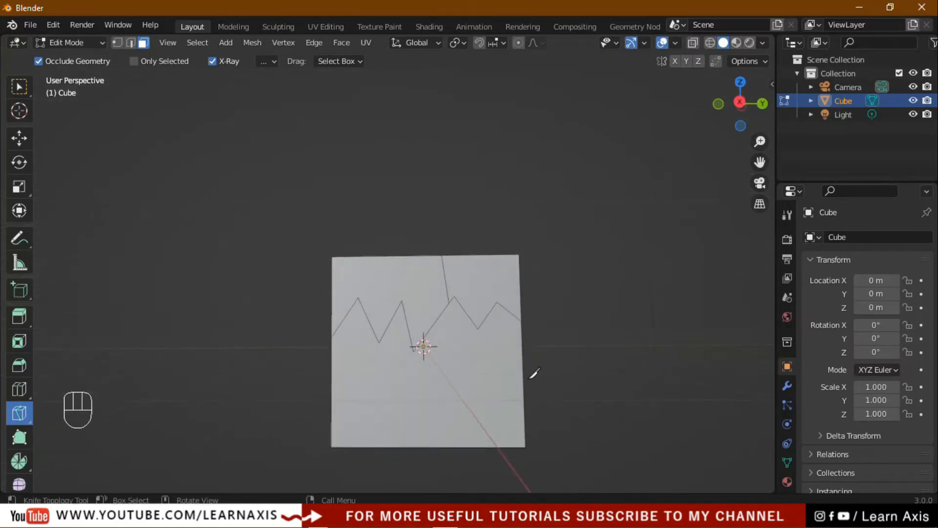
pyautogui.click(491, 370)
pyautogui.click(363, 359)
pyautogui.click(357, 418)
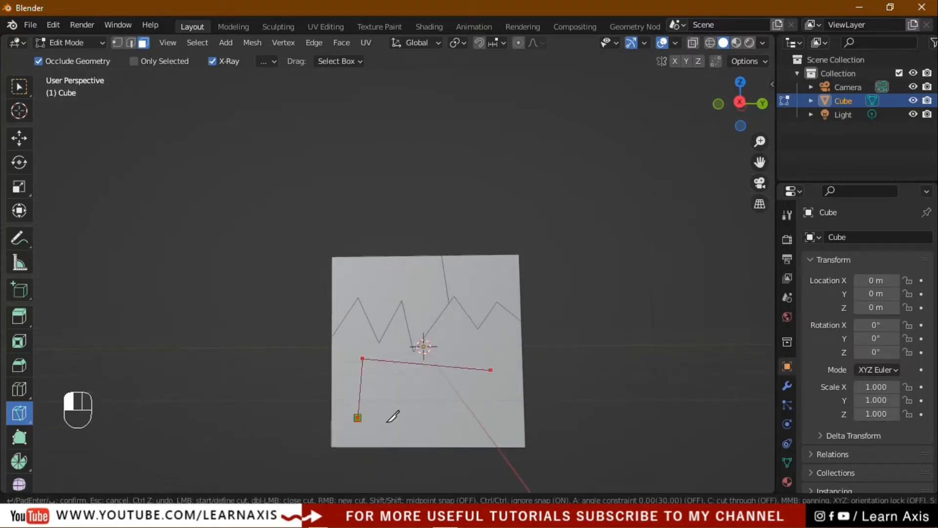
pyautogui.click(468, 425)
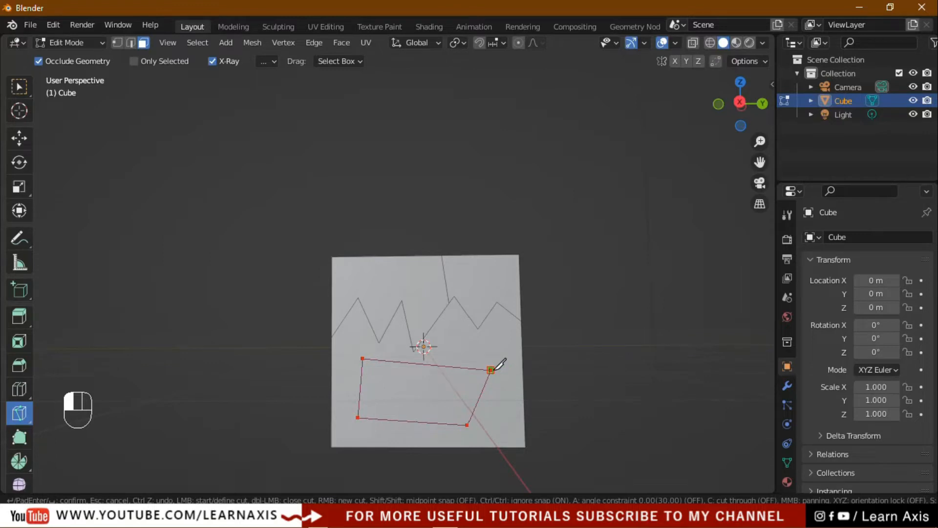
pyautogui.press('Return')
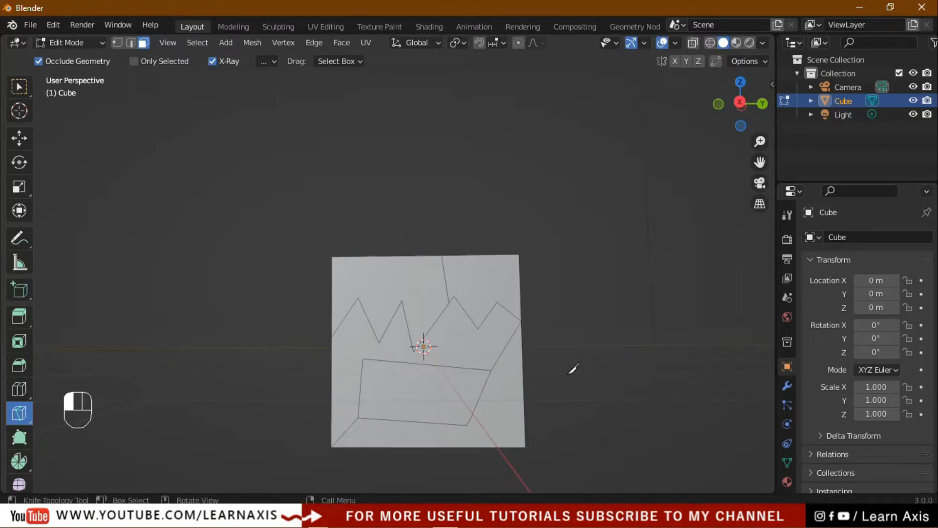
# Step: Delete the cube in Object Mode, add a mesh cylinder in its place and put it in Edit Mode
pyautogui.moveTo(633, 394); pyautogui.dragTo(447, 367, button='middle')
pyautogui.press('Tab')
pyautogui.press('Delete')
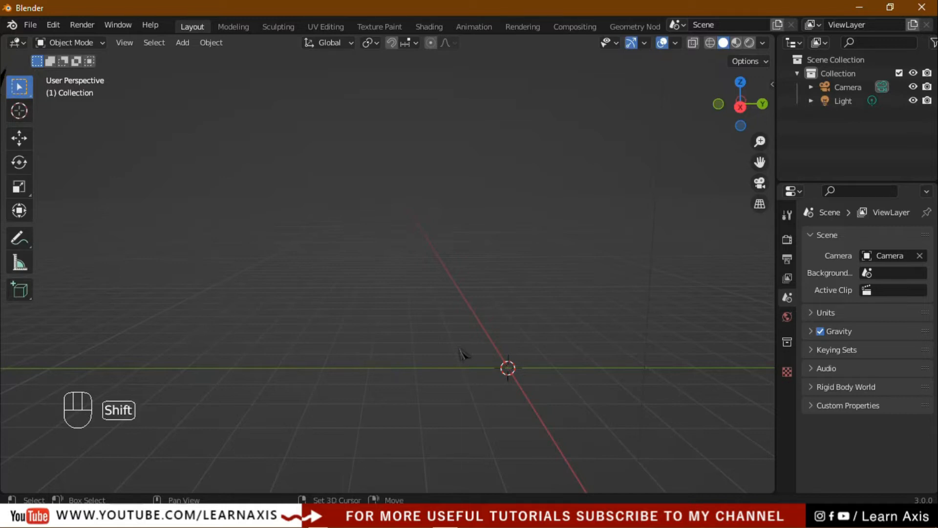
pyautogui.hotkey('shift', 'a')
pyautogui.moveTo(454, 231)
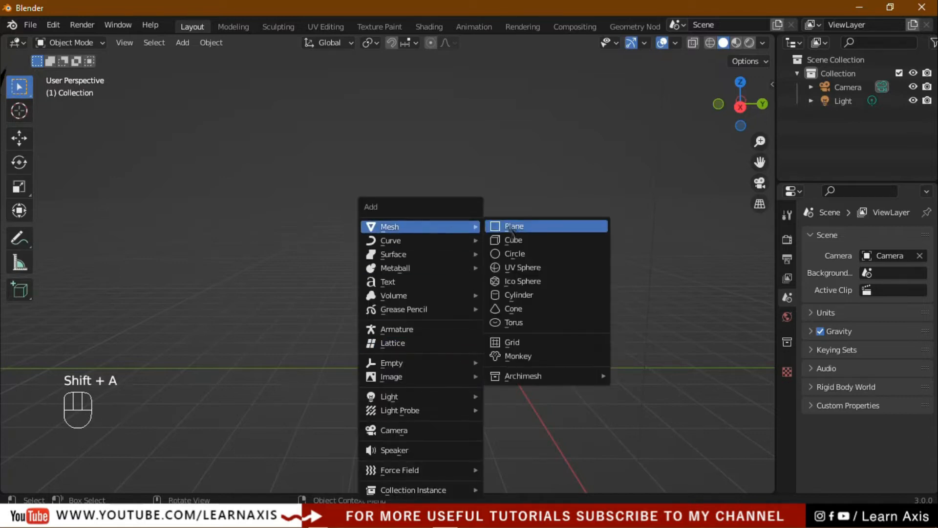
pyautogui.click(541, 294)
pyautogui.press('Tab')
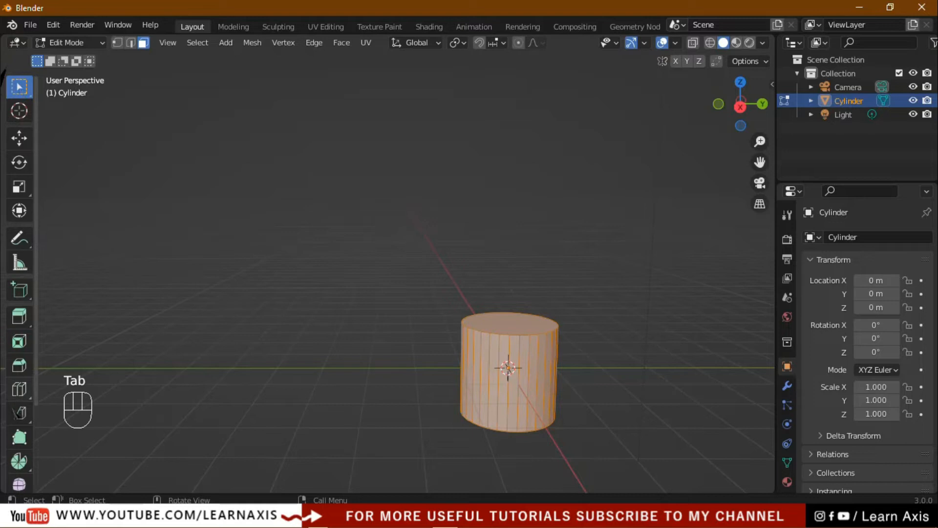
# Step: Bisect the whole cylinder near mid-height with a slightly tilted line sloping down toward the positive Y side
pyautogui.click(18, 413)
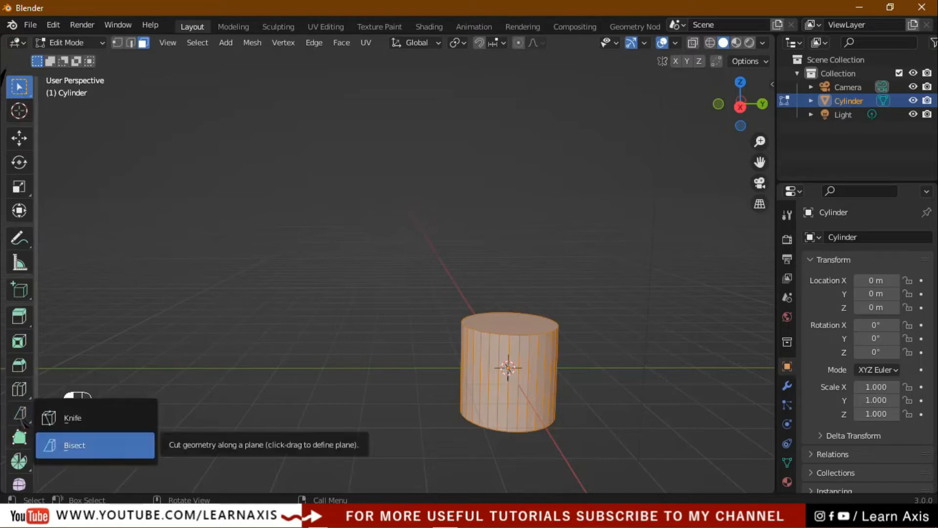
pyautogui.click(75, 445)
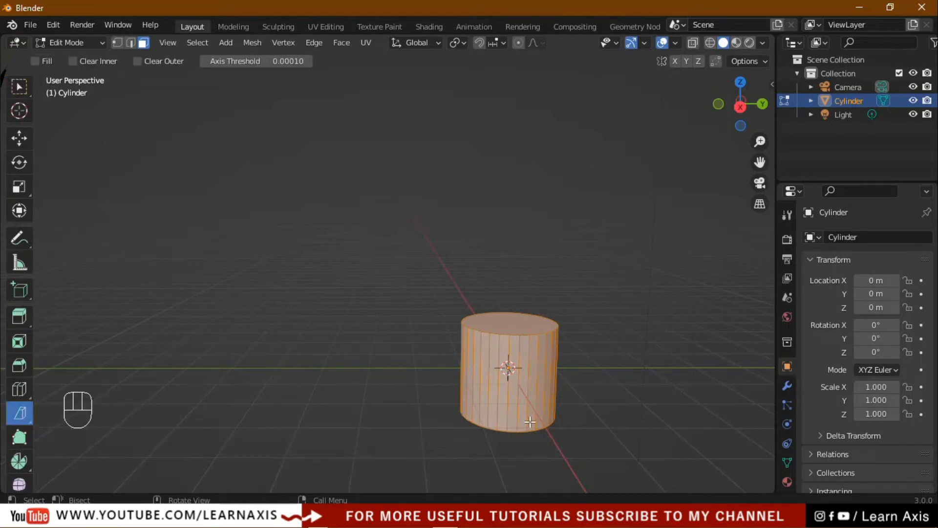
pyautogui.moveTo(637, 433); pyautogui.dragTo(619, 404, button='middle')
pyautogui.scroll(1, 620, 413)
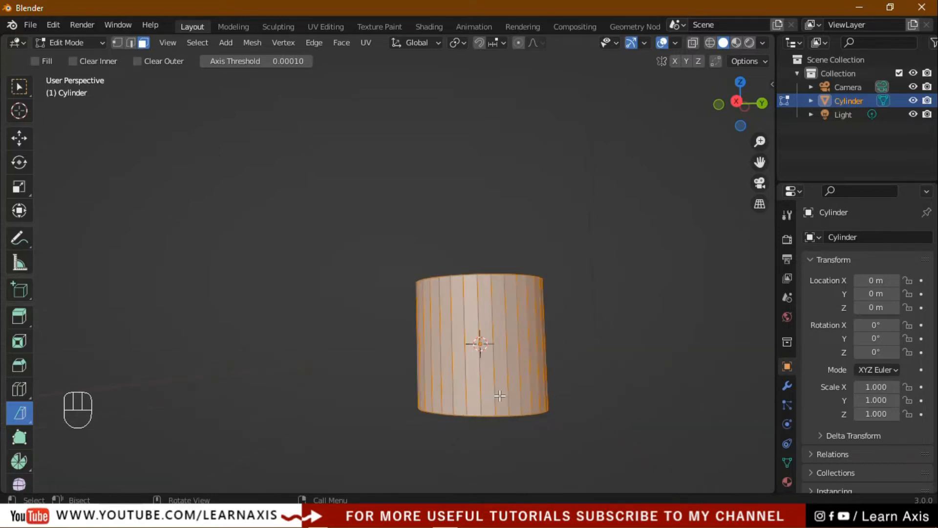
pyautogui.scroll(-1, 570, 422)
pyautogui.moveTo(604, 423); pyautogui.dragTo(599, 425, button='middle')
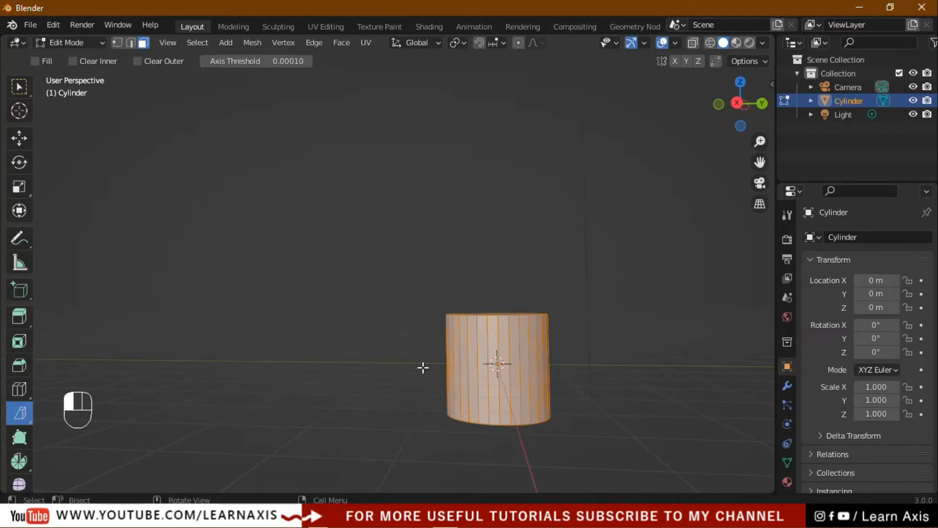
pyautogui.moveTo(415, 367); pyautogui.dragTo(466, 368)
pyautogui.moveTo(564, 376); pyautogui.dragTo(591, 417)
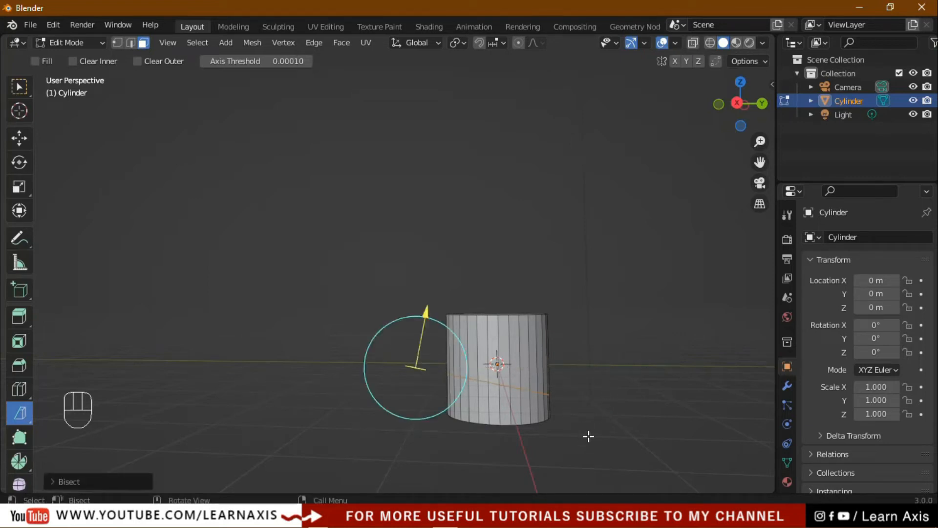
# Step: Raise the bisect plane to about Z 0.4 m and rotate it so its normal points mostly downward, about (-0.17, -0.31, -0.94)
pyautogui.scroll(1, 588, 436)
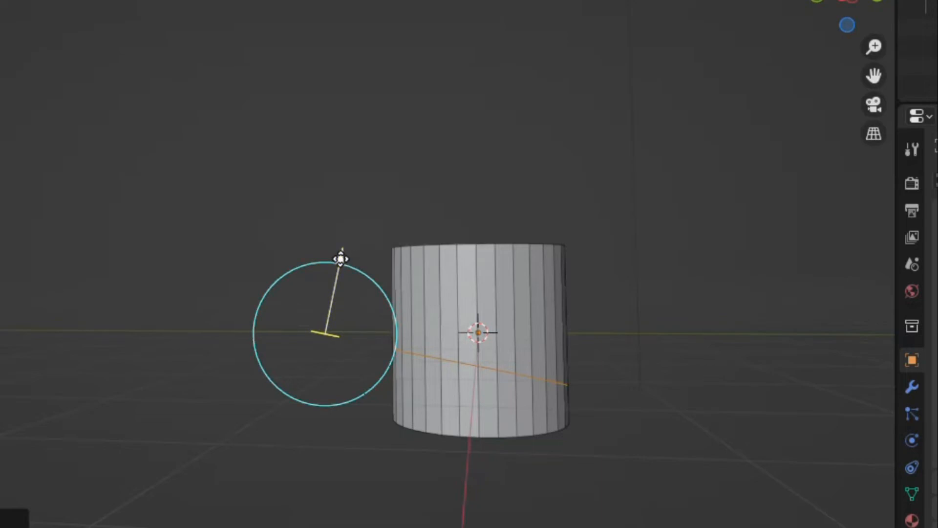
pyautogui.moveTo(342, 249); pyautogui.dragTo(353, 232)
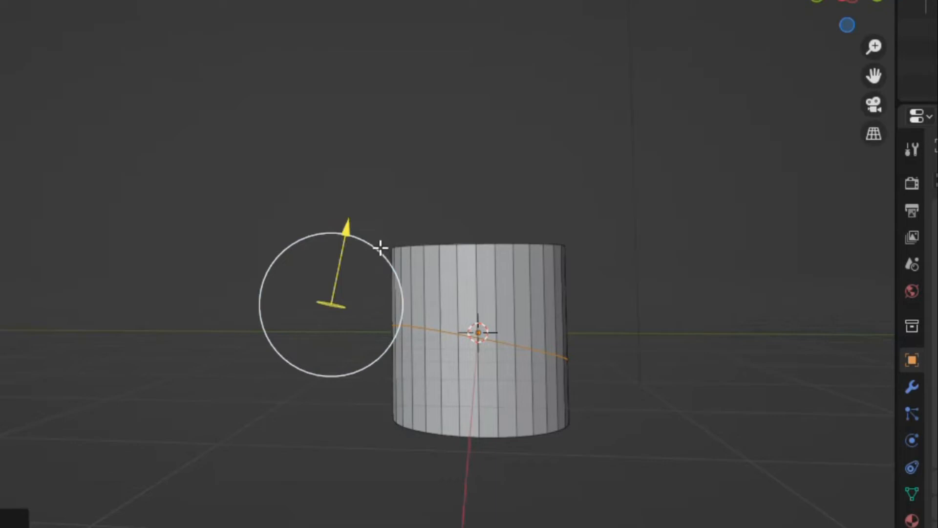
pyautogui.moveTo(376, 248); pyautogui.dragTo(367, 288)
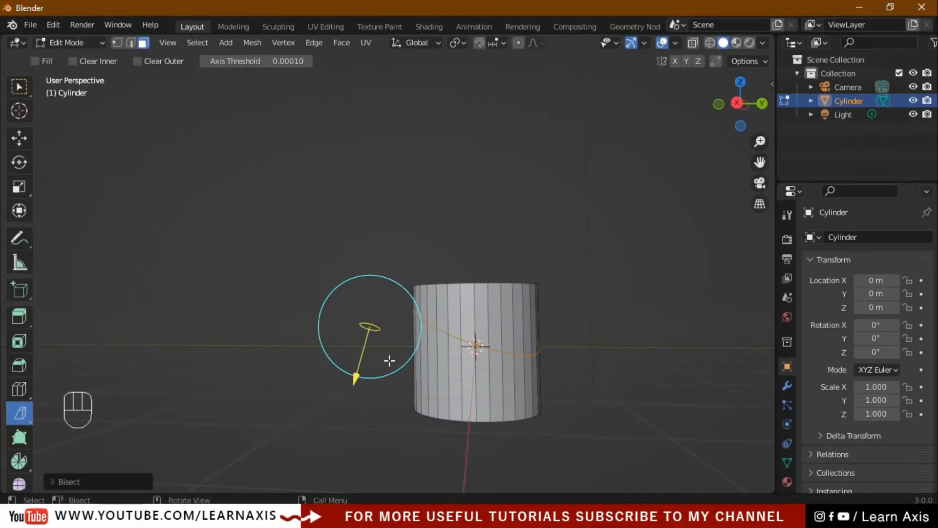
# Step: Set the Bisect's Plane Point to X 2.42 m and Y -1.57 m and Plane Normal X to -0.060, and enable Clear Inner
pyautogui.click(54, 486)
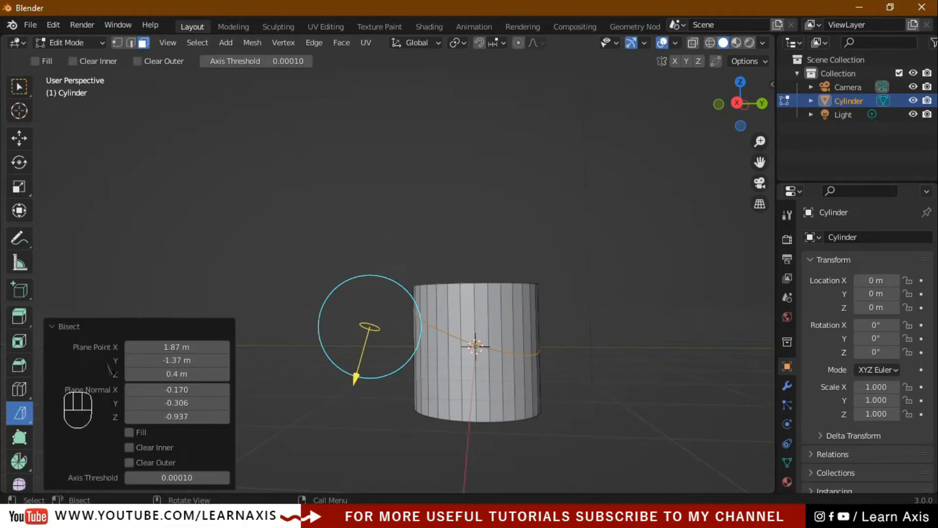
pyautogui.moveTo(177, 347); pyautogui.dragTo(192, 389)
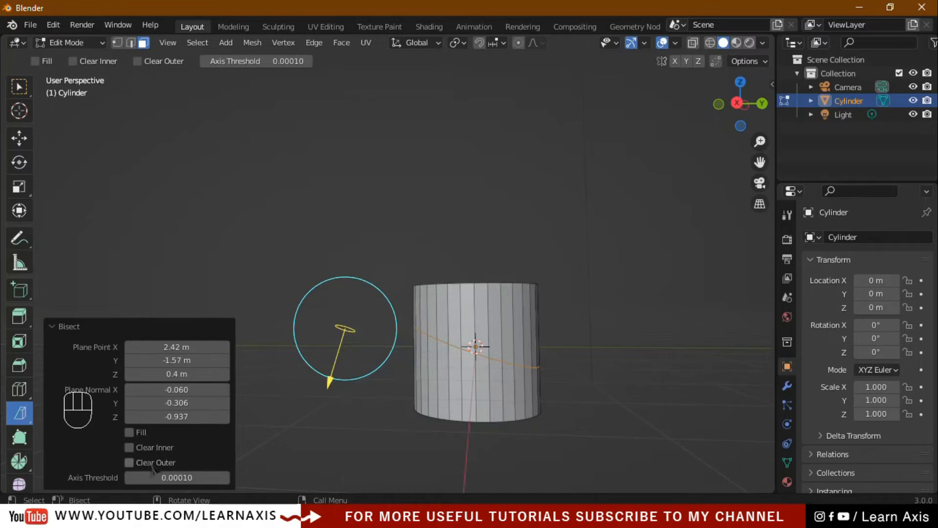
pyautogui.click(129, 449)
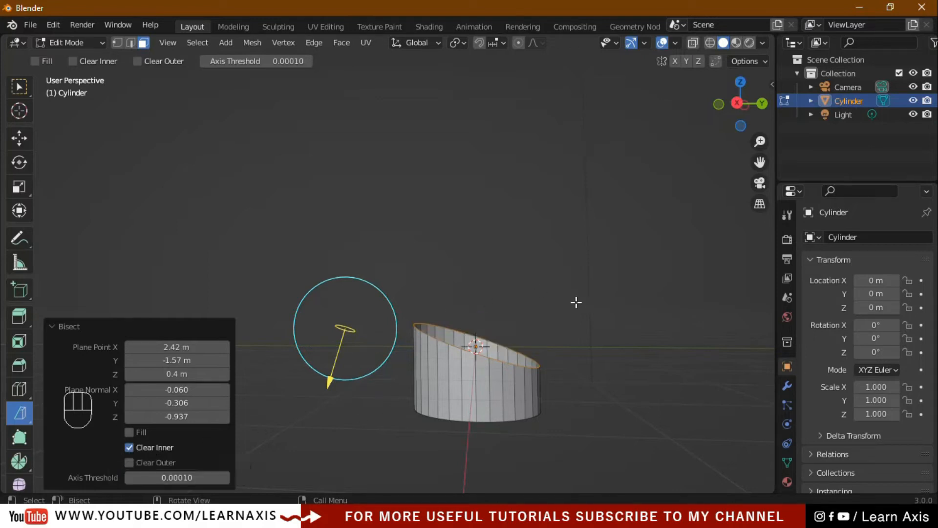
# Step: Turn on Fill to cap the bisected cylinder's open cut, and turn it off again
pyautogui.moveTo(607, 412); pyautogui.dragTo(547, 424, button='middle')
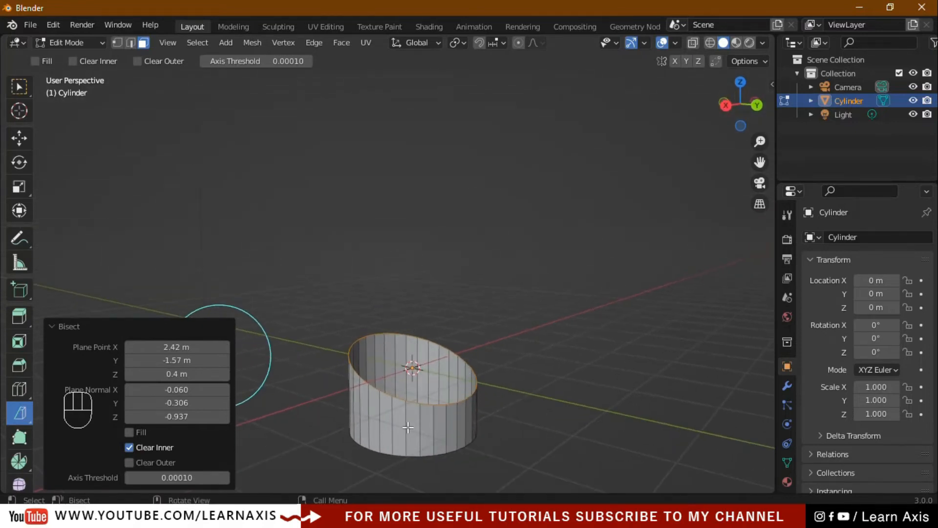
pyautogui.click(129, 432)
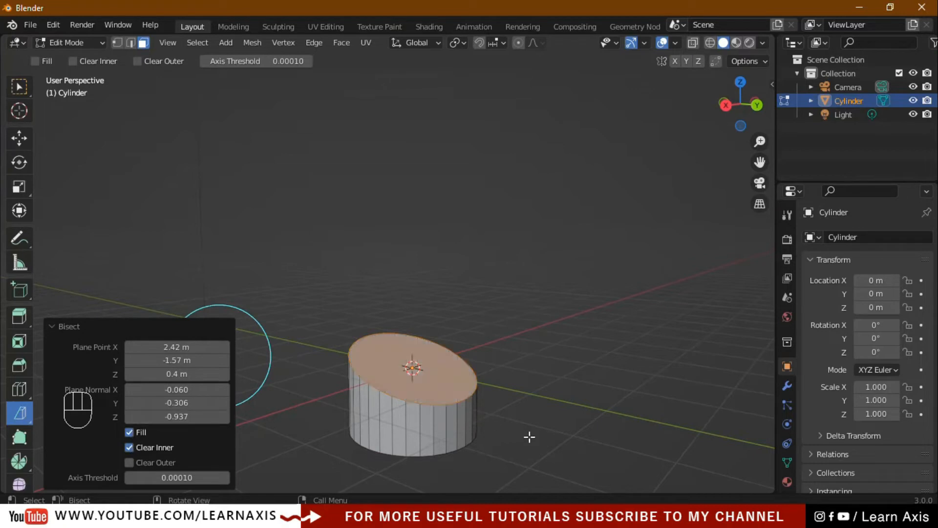
pyautogui.click(129, 432)
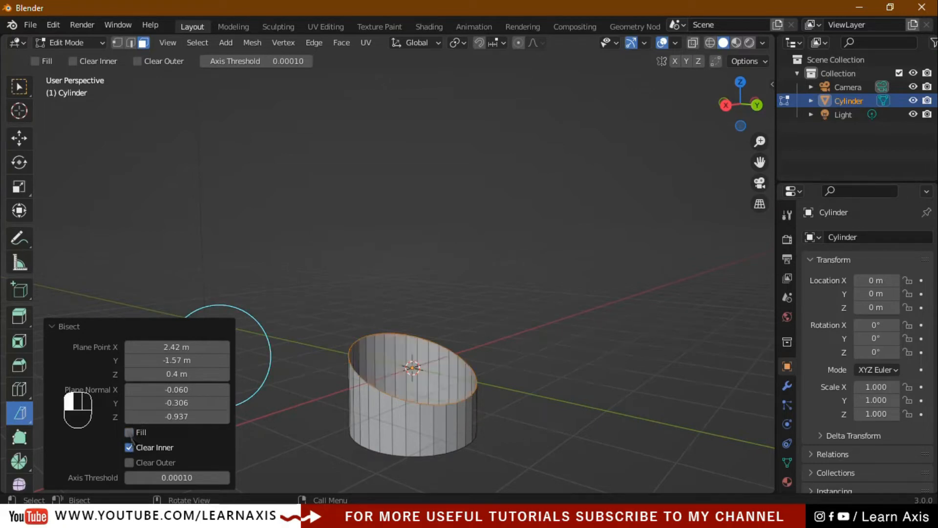
# Step: Switch the cylinder's Bisect from Clear Inner to Clear Outer, turn on Fill, and return to Object Mode
pyautogui.click(129, 447)
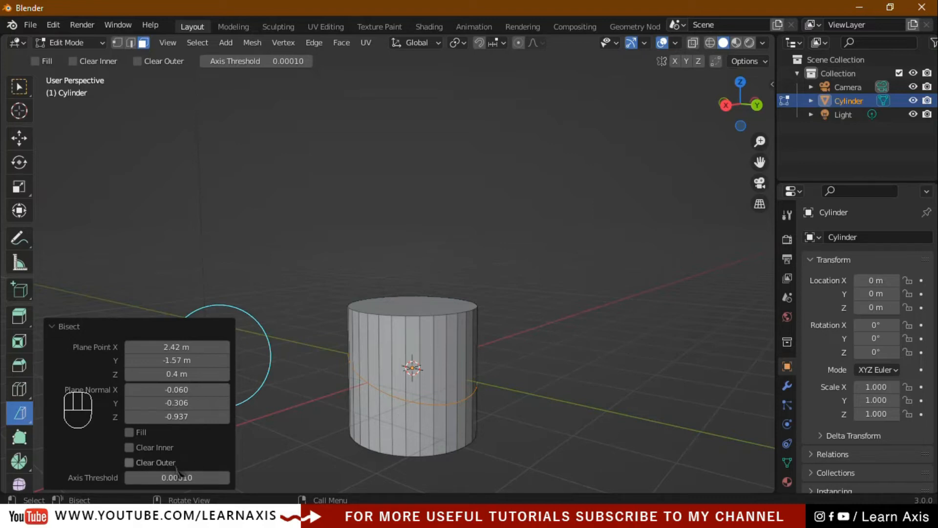
pyautogui.click(130, 462)
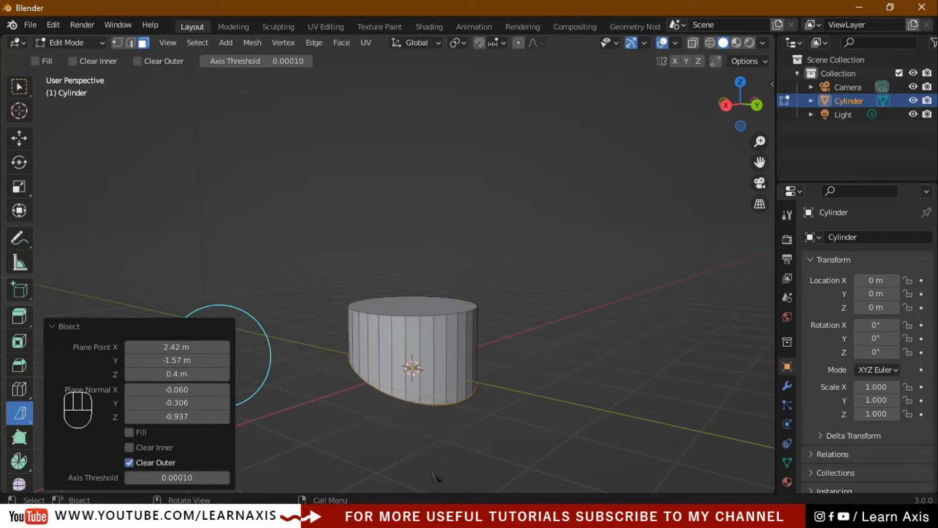
pyautogui.moveTo(398, 449); pyautogui.dragTo(501, 443, button='middle')
pyautogui.click(129, 432)
pyautogui.click(52, 326)
pyautogui.press('Tab')
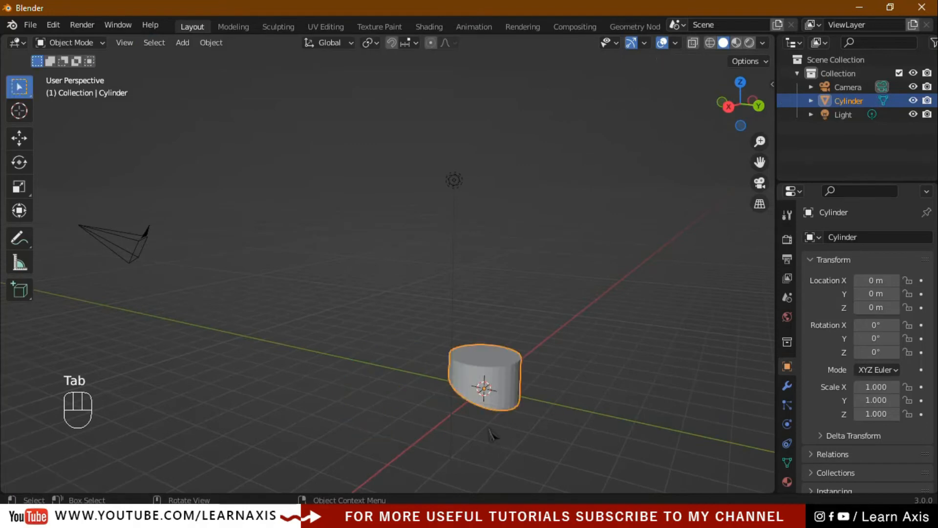
# Step: Delete the bisected cylinder and add a cube in its place, opened in Edit Mode
pyautogui.press('x')
pyautogui.click(483, 427)
pyautogui.hotkey('shift', 'a')
pyautogui.moveTo(401, 232)
pyautogui.click(488, 240)
pyautogui.press('Tab')
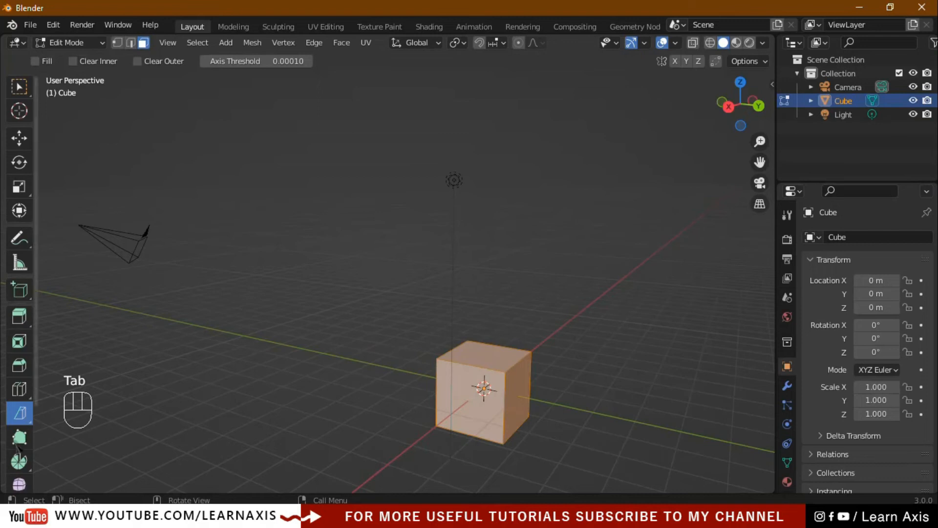
# Step: Bisect the whole cube with a nearly horizontal line through its middle, and raise the plane to about Z 0.444 m
pyautogui.click(559, 453)
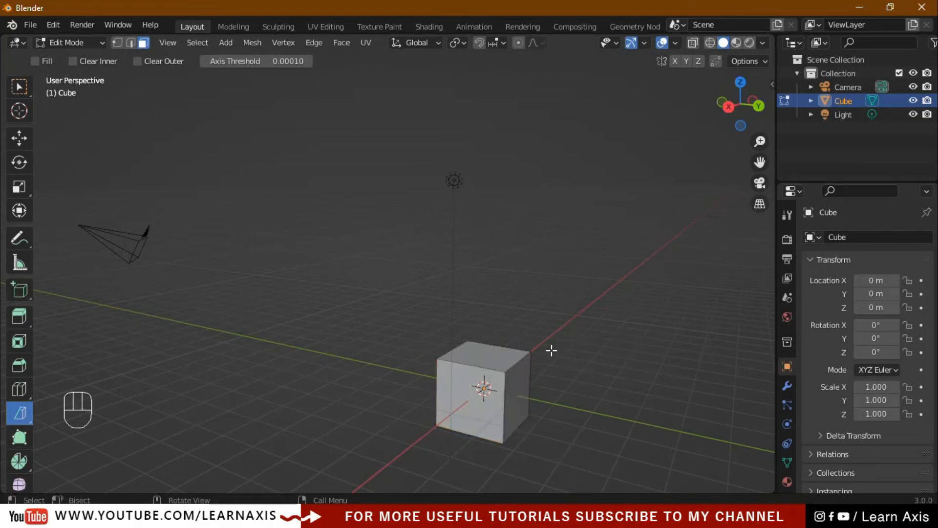
pyautogui.press('a')
pyautogui.moveTo(628, 394); pyautogui.dragTo(647, 402, button='middle')
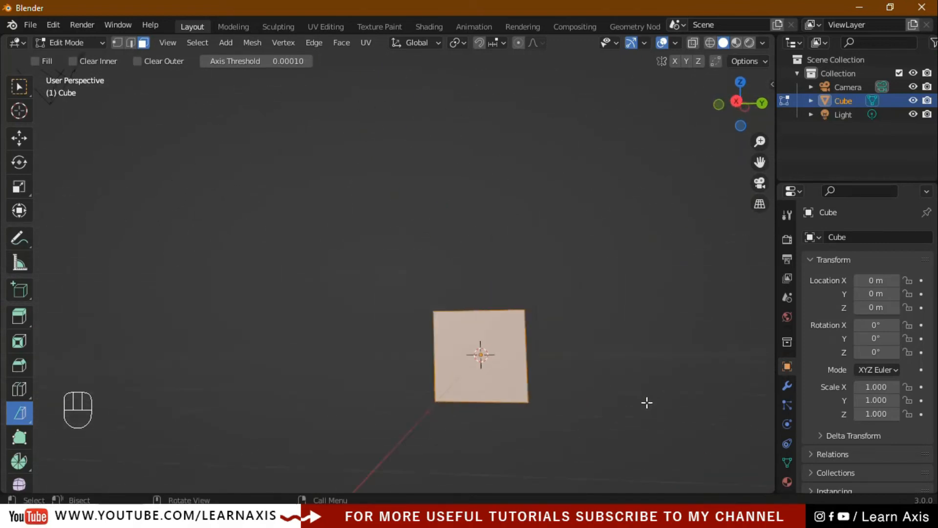
pyautogui.moveTo(380, 357); pyautogui.dragTo(583, 353)
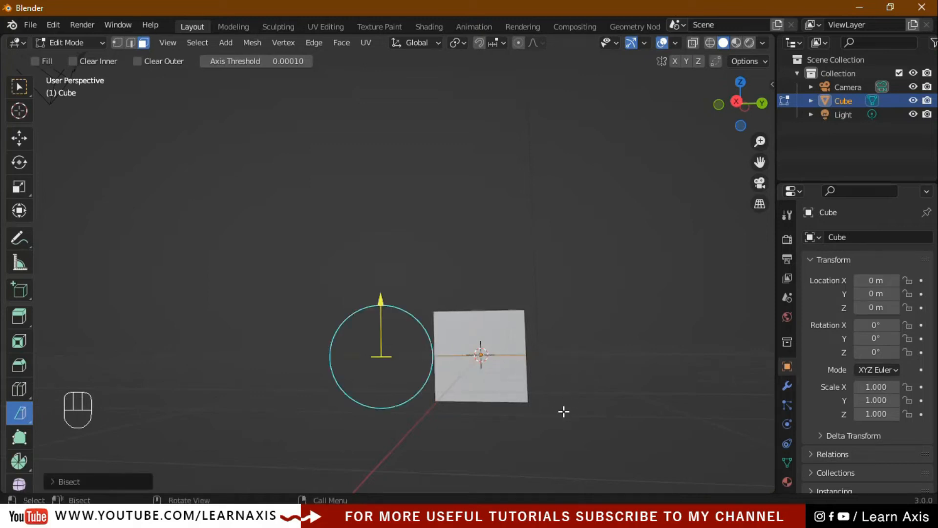
pyautogui.moveTo(381, 296); pyautogui.dragTo(386, 280)
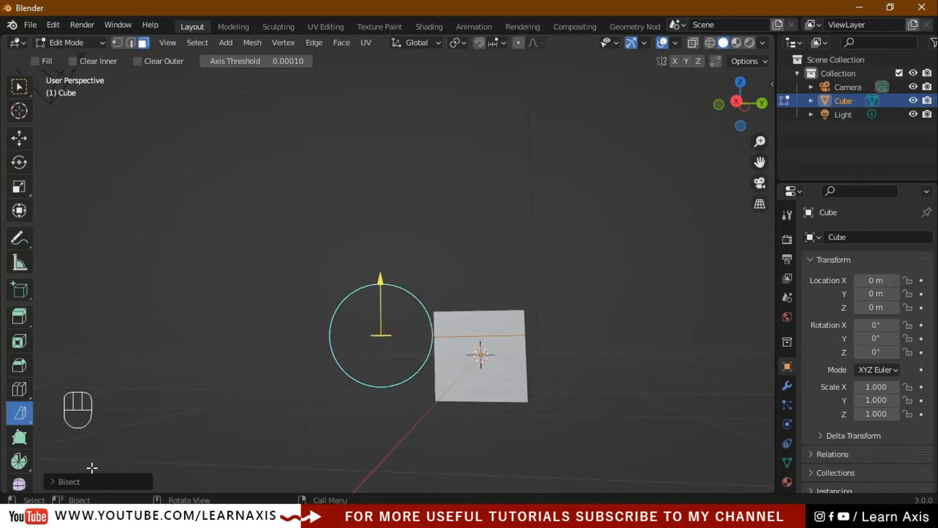
# Step: Enable Clear Inner on the cube's Bisect, and replace it with Clear Outer to keep only the lower part
pyautogui.click(54, 483)
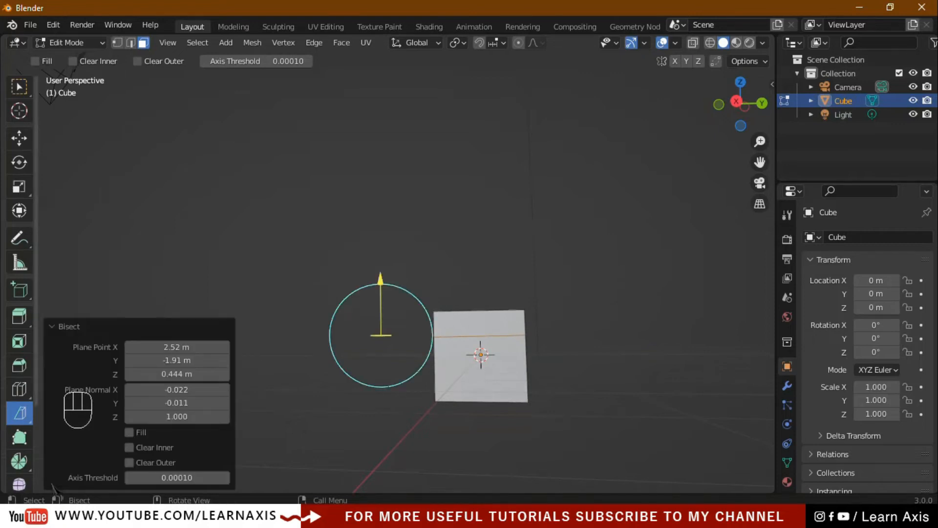
pyautogui.click(163, 452)
pyautogui.moveTo(625, 430)
pyautogui.mouseDown(button='middle')
pyautogui.moveTo(624, 331)
pyautogui.moveTo(618, 421)
pyautogui.mouseUp(button='middle')
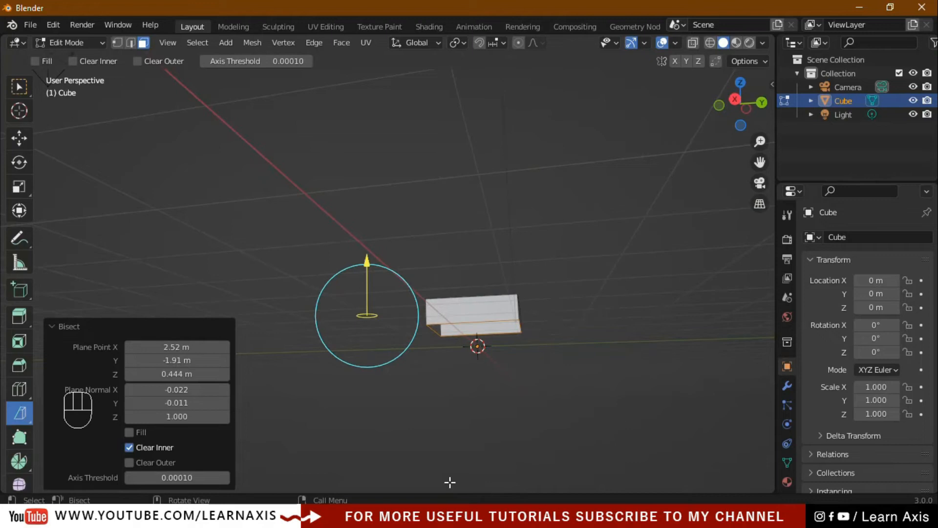
pyautogui.click(161, 448)
pyautogui.click(168, 463)
pyautogui.moveTo(557, 377); pyautogui.dragTo(549, 345, button='middle')
pyautogui.click(347, 350)
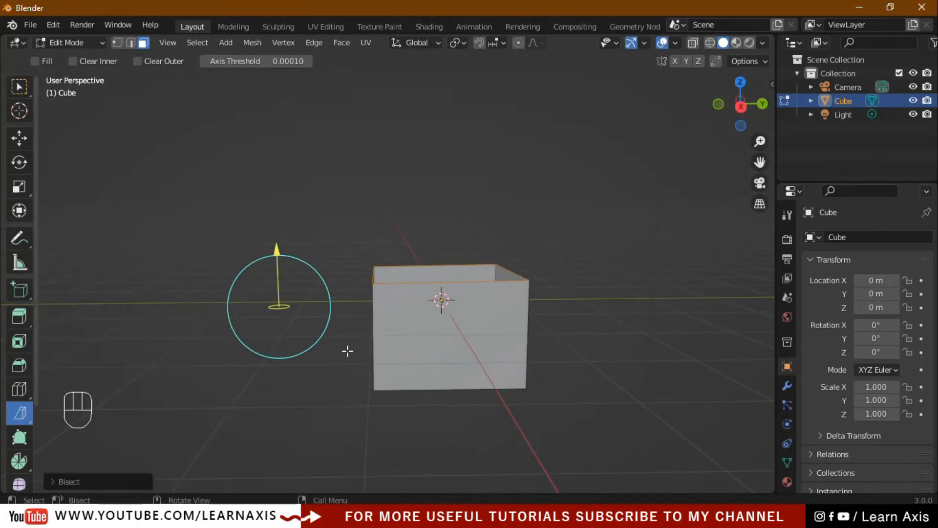
# Step: Undo the recent Bisect changes that cut away the top of the cube
pyautogui.press('Tab')
pyautogui.press('Tab')
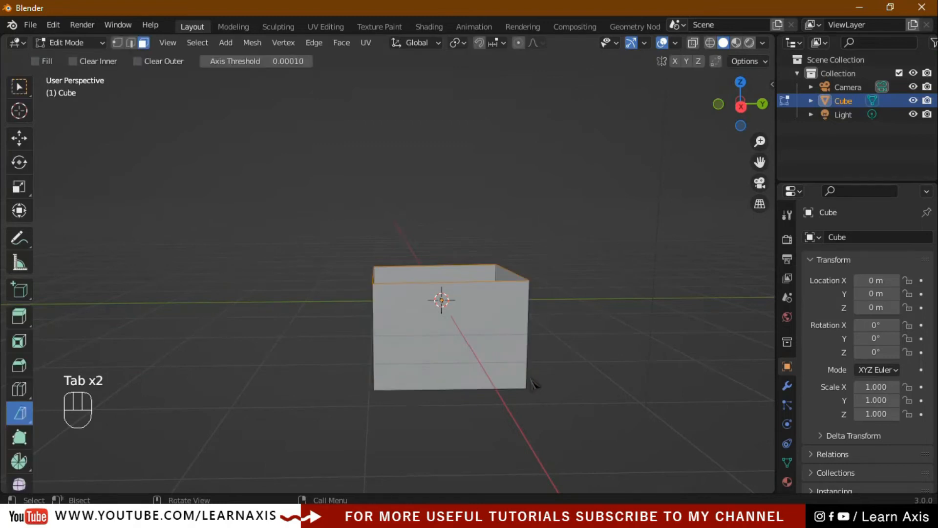
pyautogui.hotkey('ctrl', 'z')
pyautogui.hotkey('ctrl', 'z')
pyautogui.hotkey('ctrl', 'z')
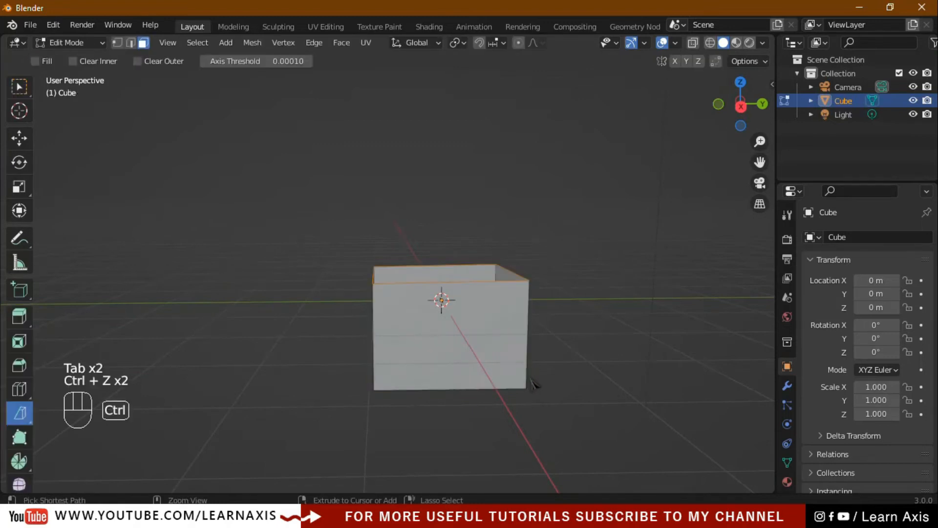
pyautogui.moveTo(549, 339); pyautogui.dragTo(331, 397, button='middle')
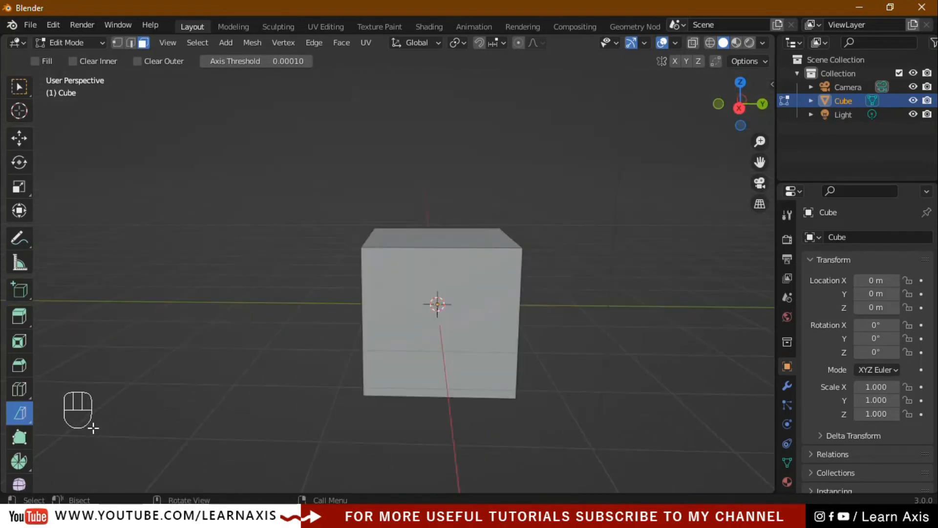
# Step: Change the cutting tool from Bisect back to Knife, and activate the box selection tool
pyautogui.moveTo(19, 413); pyautogui.dragTo(101, 421)
pyautogui.press('w')
pyautogui.moveTo(263, 355); pyautogui.dragTo(415, 394, button='middle')
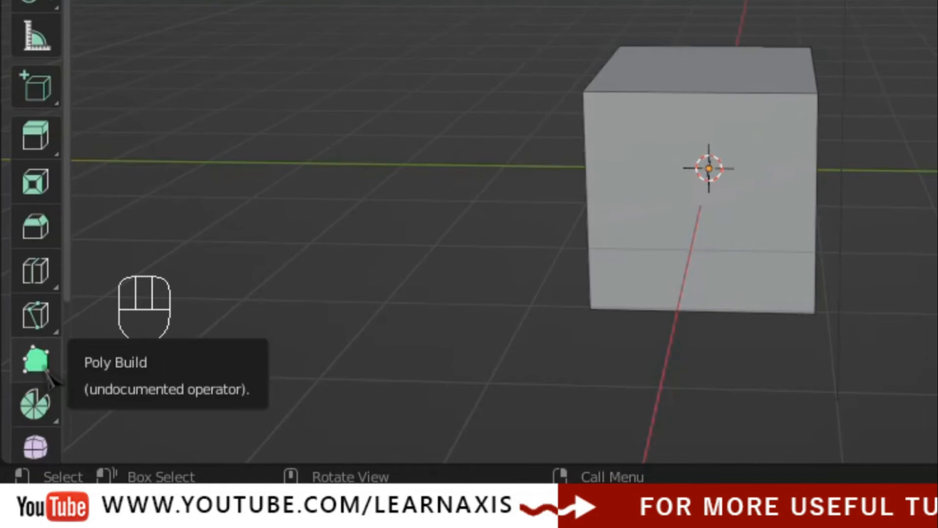
pyautogui.click(46, 371)
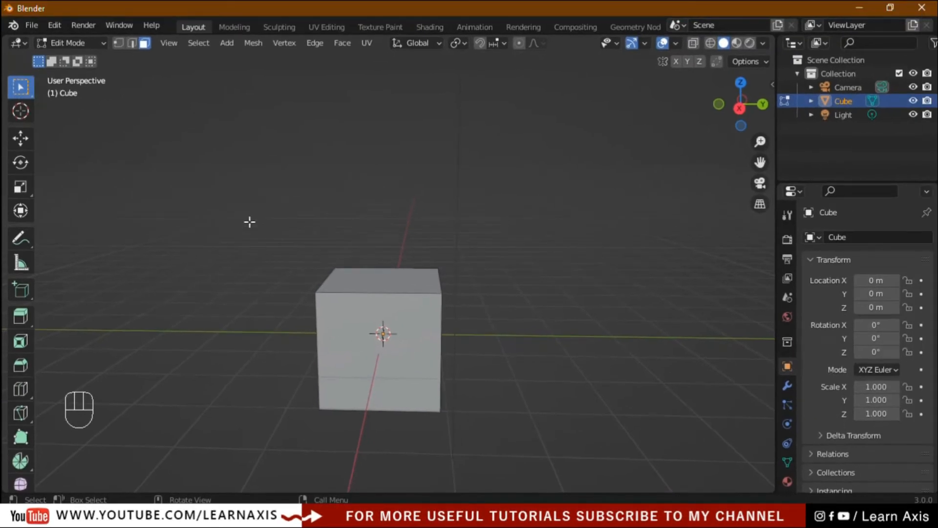
# Step: Delete the cube and add a cylinder mesh, opened in Edit Mode
pyautogui.press('Tab')
pyautogui.press('x')
pyautogui.click(449, 354)
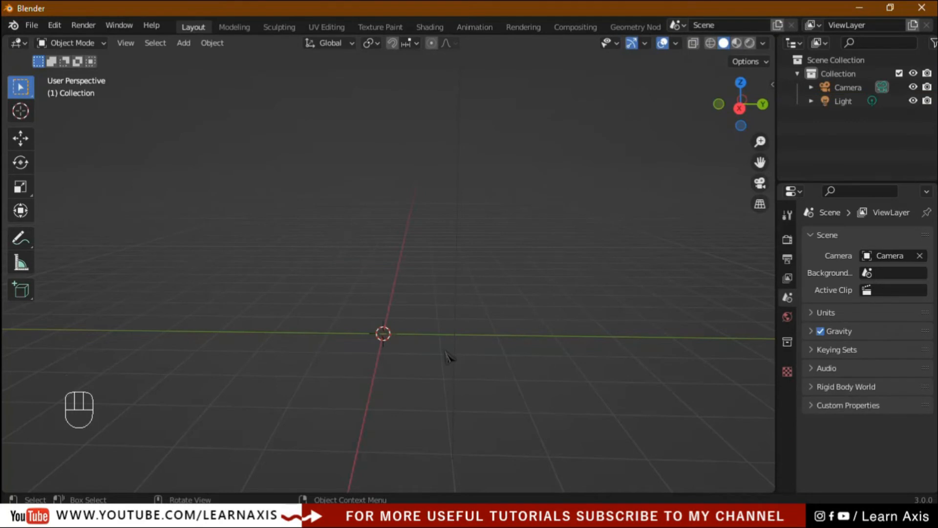
pyautogui.hotkey('shift', 'a')
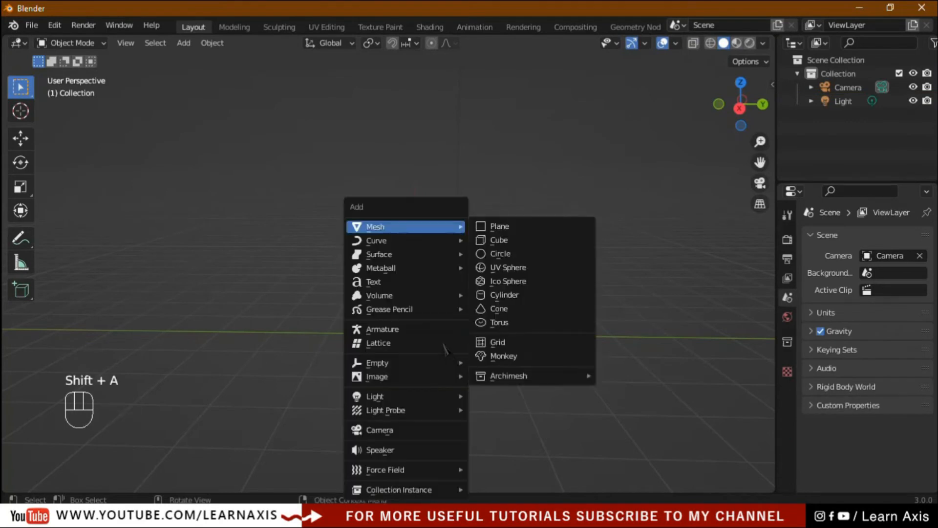
pyautogui.moveTo(440, 227)
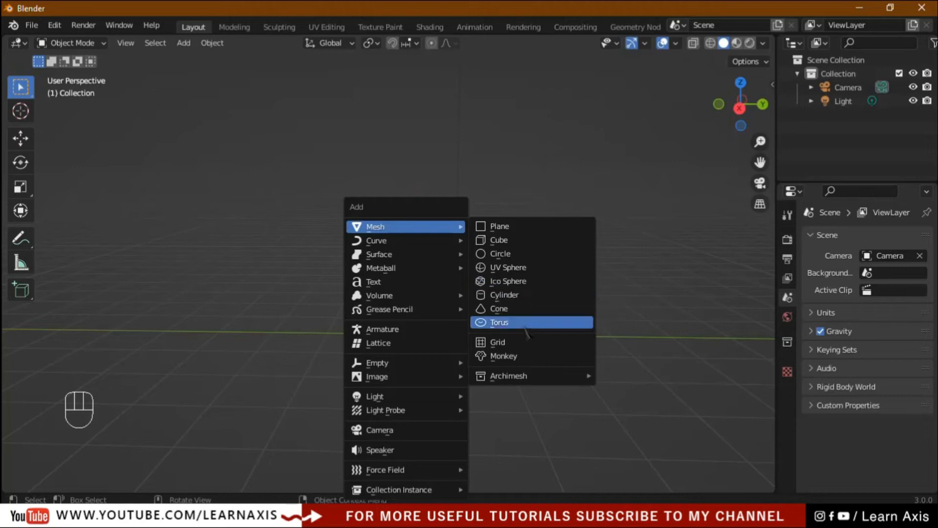
pyautogui.click(508, 296)
pyautogui.moveTo(468, 393); pyautogui.dragTo(527, 384, button='middle')
pyautogui.press('Tab')
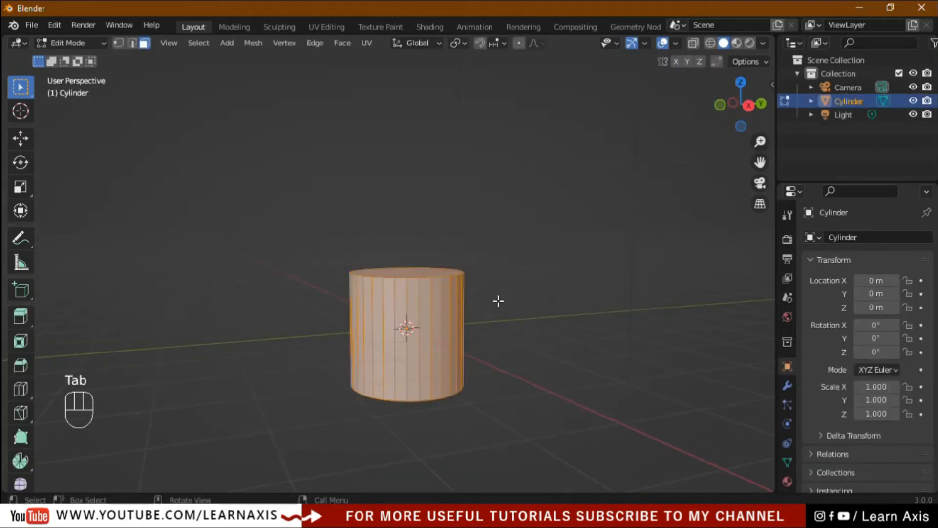
# Step: Deselect the cylinder's faces and display it in wireframe shading with X-ray turned off
pyautogui.click(508, 369)
pyautogui.scroll(2, 427, 399)
pyautogui.moveTo(434, 389); pyautogui.dragTo(469, 427, button='middle')
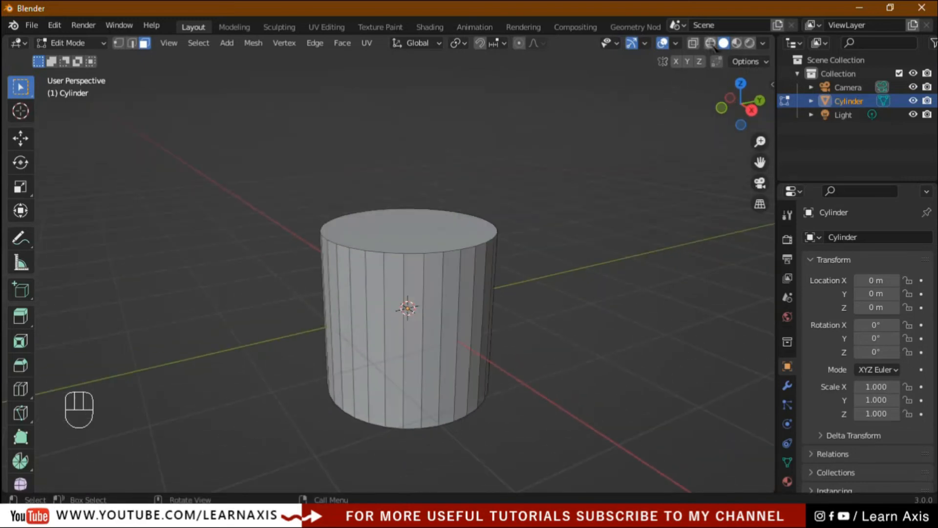
pyautogui.click(711, 43)
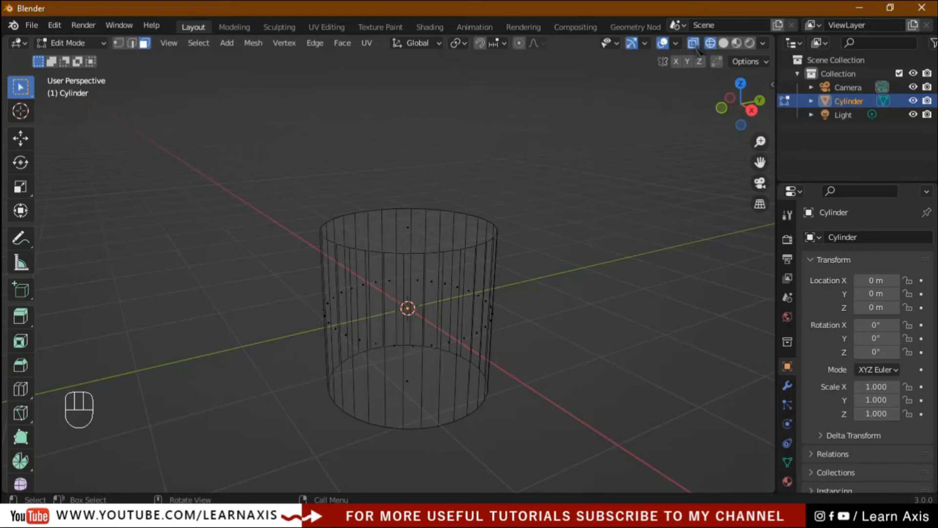
pyautogui.click(693, 43)
pyautogui.moveTo(529, 396); pyautogui.dragTo(484, 370, button='middle')
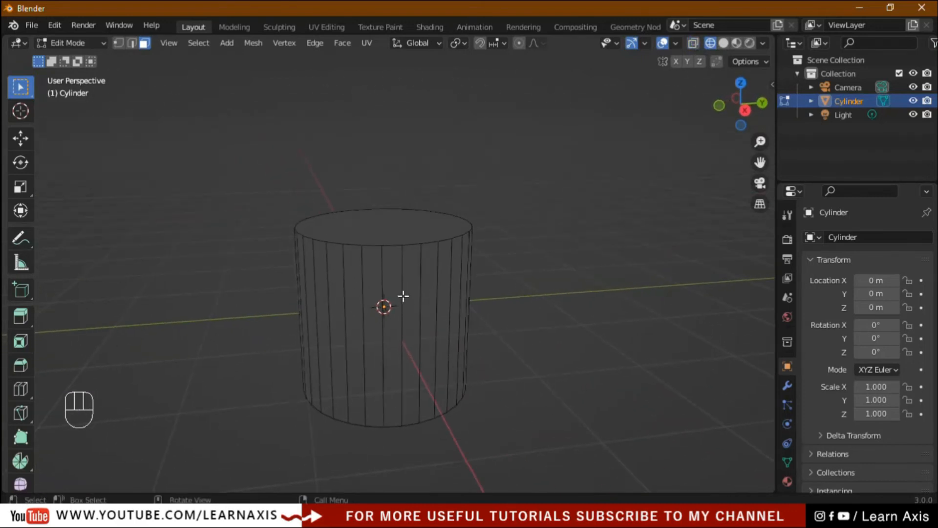
# Step: Select several of the cylinder's front side faces one after another, ending on the face near the middle
pyautogui.click(393, 290)
pyautogui.click(430, 287)
pyautogui.click(445, 283)
pyautogui.click(453, 279)
pyautogui.click(441, 285)
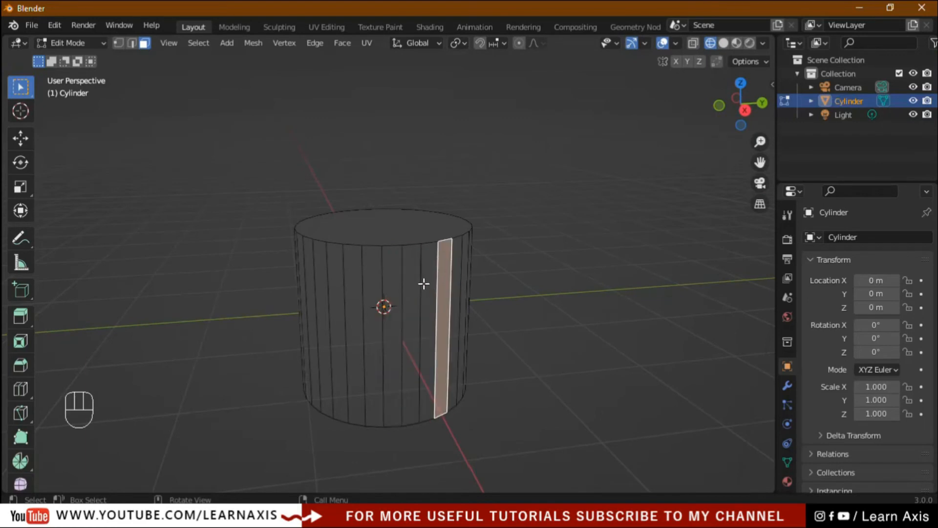
pyautogui.click(420, 283)
pyautogui.click(409, 284)
pyautogui.click(391, 285)
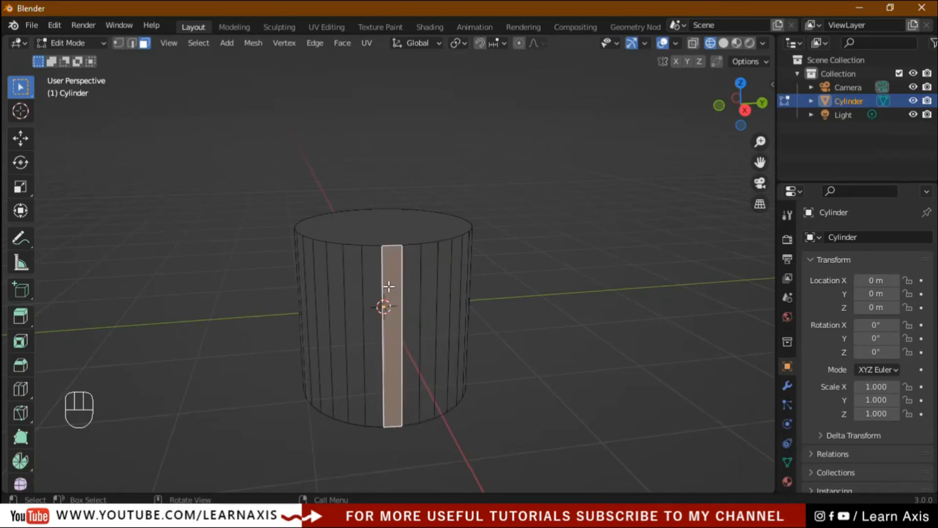
# Step: Switch to edge selection and pick neighbouring vertical edges on the cylinder's front side one by one
pyautogui.click(132, 43)
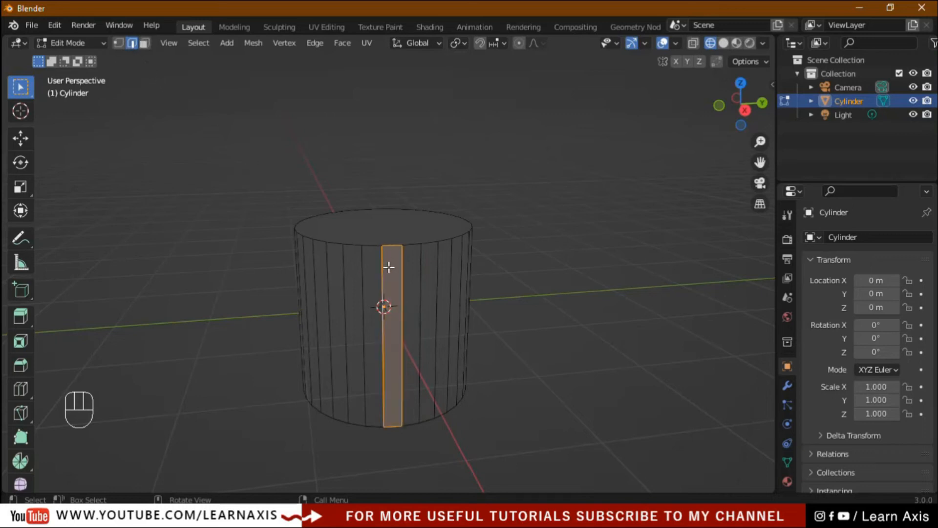
pyautogui.click(381, 267)
pyautogui.click(360, 272)
pyautogui.click(344, 272)
# Step: Switch to vertex selection and deselect everything on the cylinder
pyautogui.click(119, 43)
pyautogui.hotkey('alt', 'a')
pyautogui.moveTo(625, 317)
pyautogui.mouseDown(button='middle')
pyautogui.moveTo(613, 320)
pyautogui.moveTo(615, 312)
pyautogui.mouseUp(button='middle')
pyautogui.scroll(3, 462, 231)
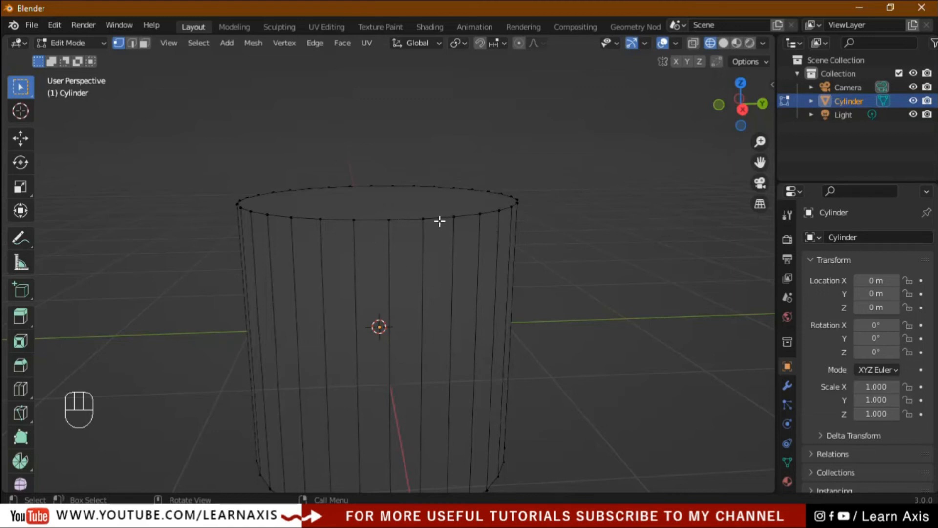
# Step: Delete the cylinder in Object Mode and add a Monkey mesh
pyautogui.press('Tab')
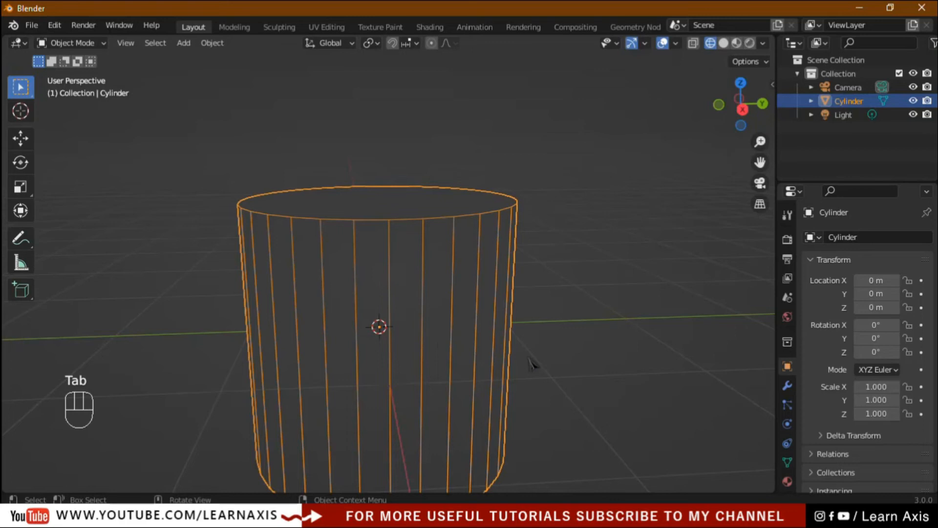
pyautogui.press('x')
pyautogui.click(514, 356)
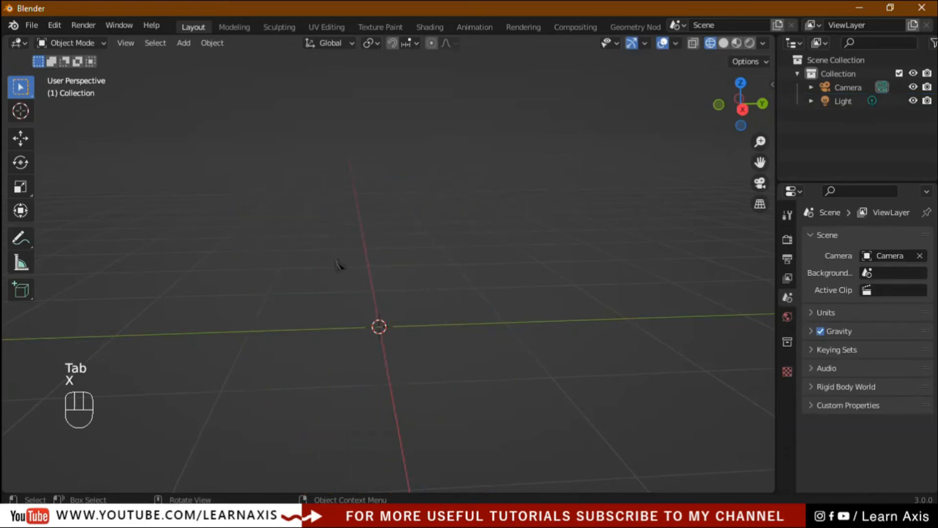
pyautogui.hotkey('shift', 'a')
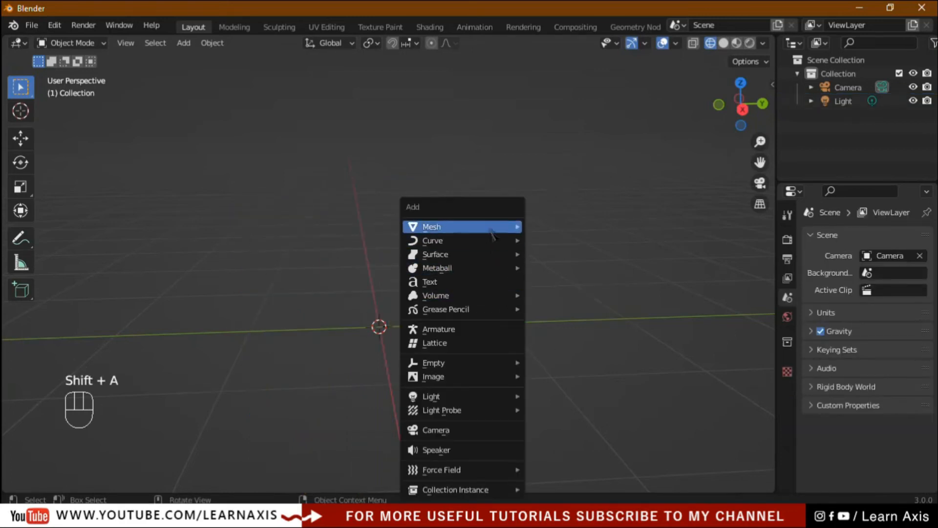
pyautogui.click(583, 357)
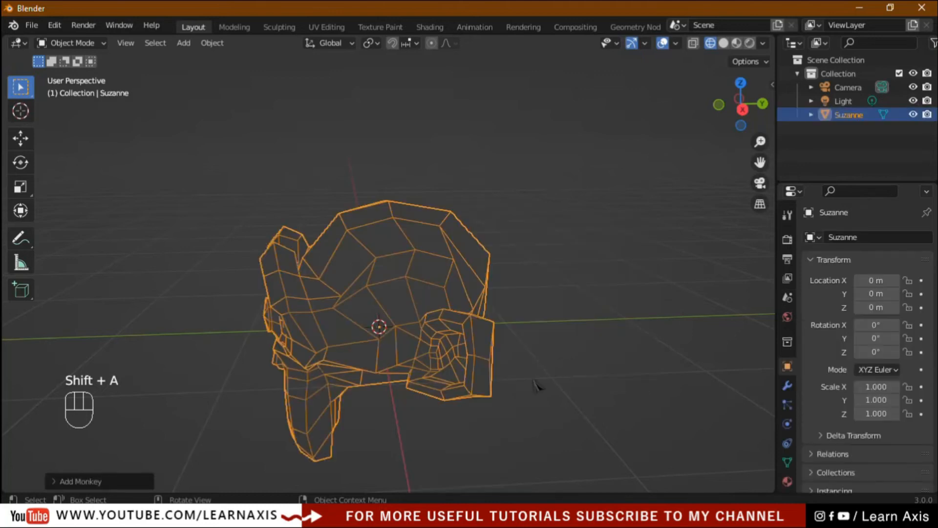
# Step: Open the monkey in Edit Mode with X-ray enabled in the wireframe display, and deselect all its vertices
pyautogui.moveTo(459, 427); pyautogui.dragTo(618, 349, button='middle')
pyautogui.click(693, 43)
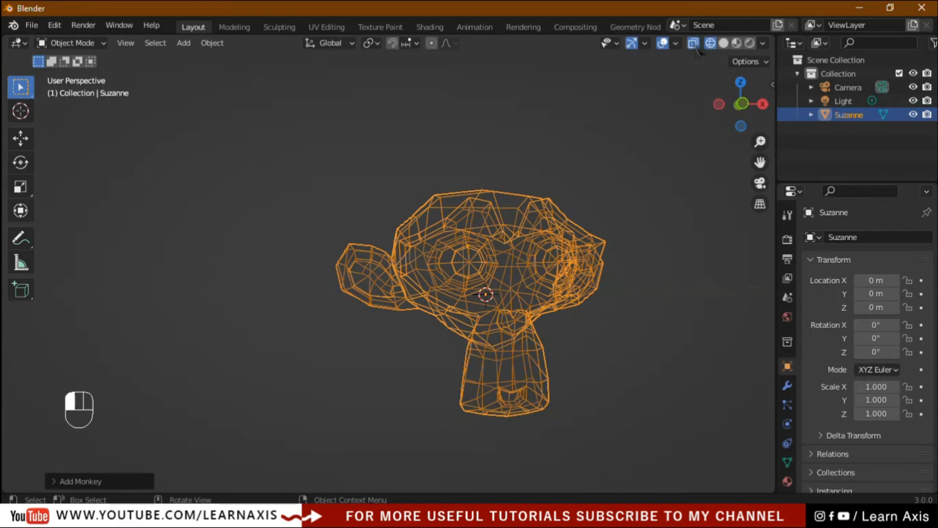
pyautogui.click(693, 43)
pyautogui.press('Tab')
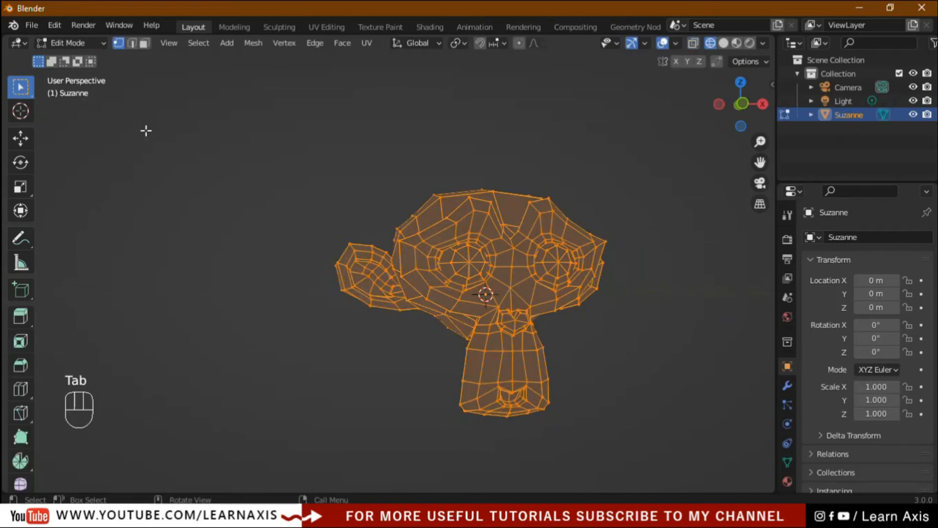
pyautogui.click(693, 43)
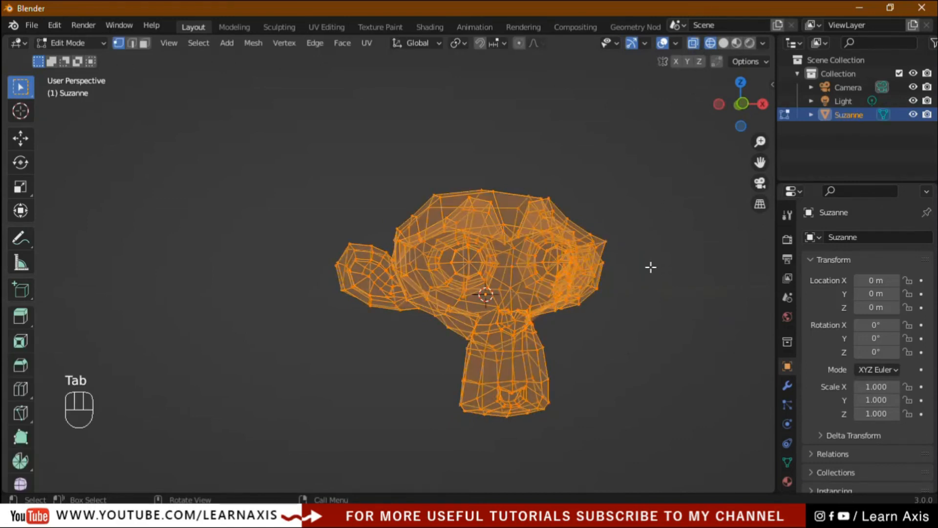
pyautogui.click(659, 304)
pyautogui.moveTo(660, 304); pyautogui.dragTo(442, 283, button='middle')
pyautogui.moveTo(506, 227); pyautogui.dragTo(597, 318, button='middle')
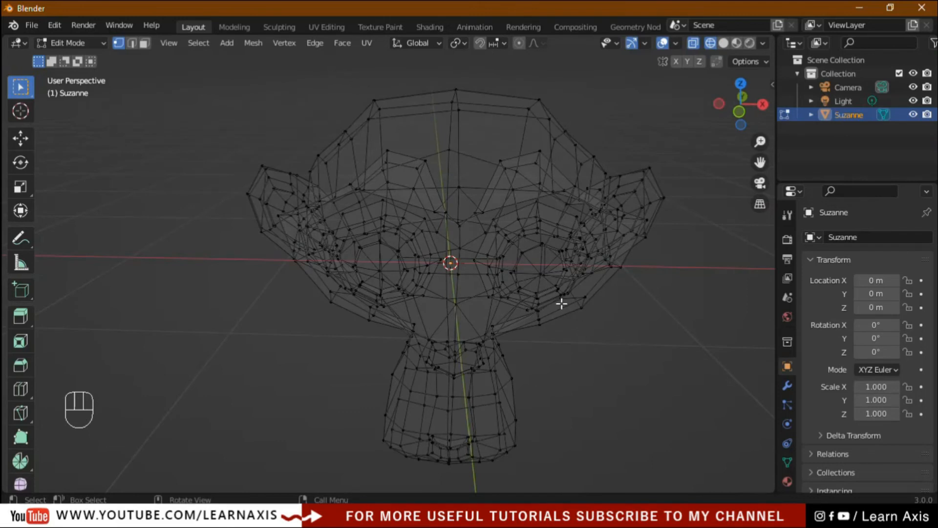
# Step: Activate the Poly Build tool on the monkey mesh in Edit Mode
pyautogui.moveTo(583, 392); pyautogui.dragTo(589, 352, button='middle')
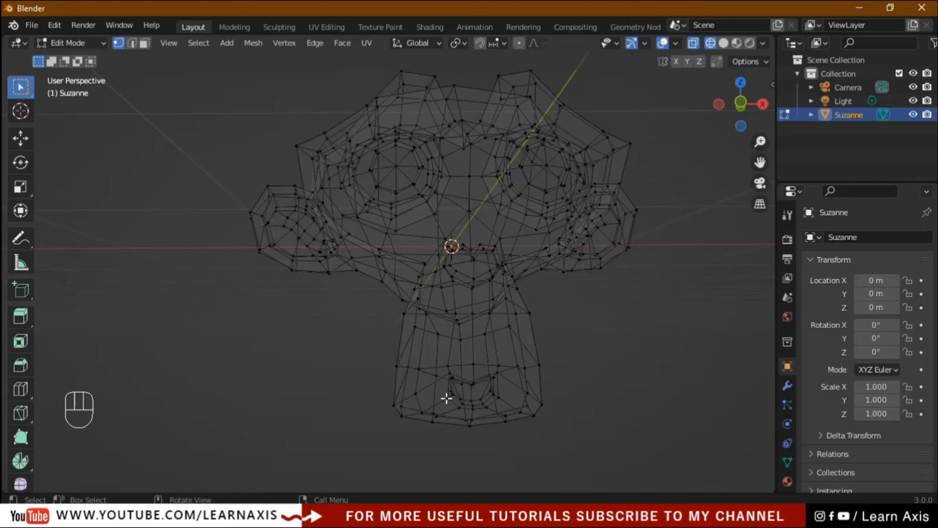
pyautogui.click(32, 446)
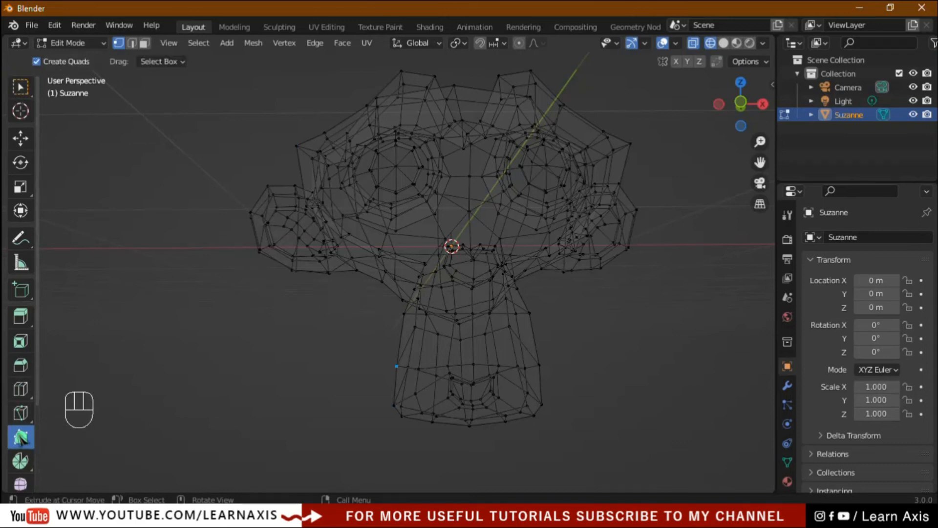
pyautogui.click(22, 88)
pyautogui.press('Tab')
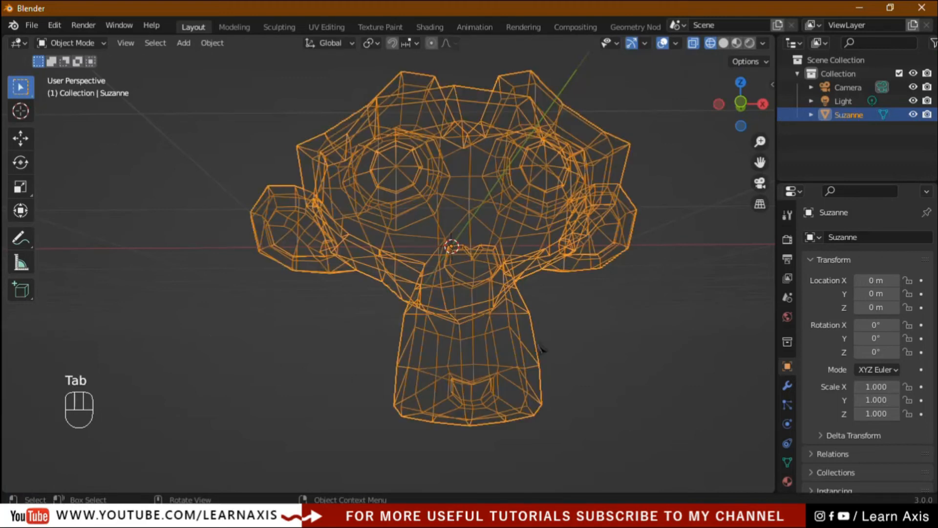
pyautogui.press('Tab')
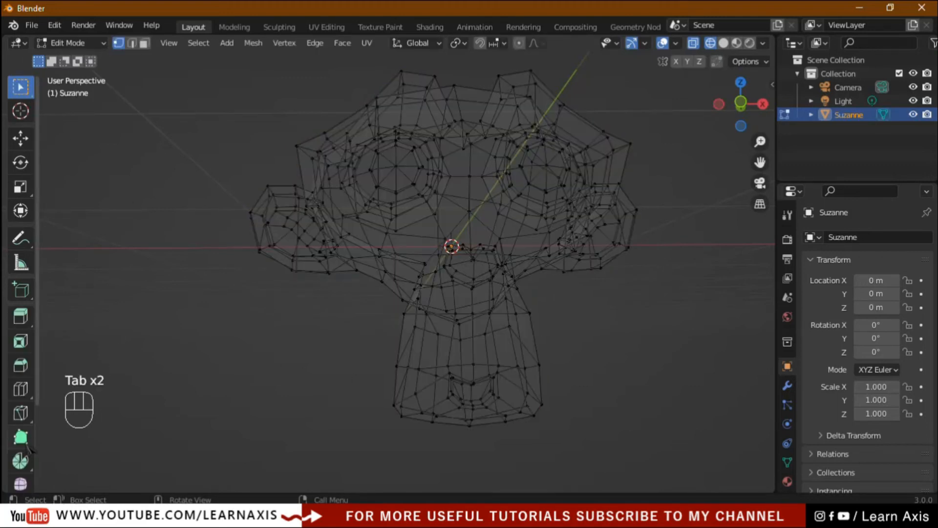
pyautogui.scroll(-3, 28, 446)
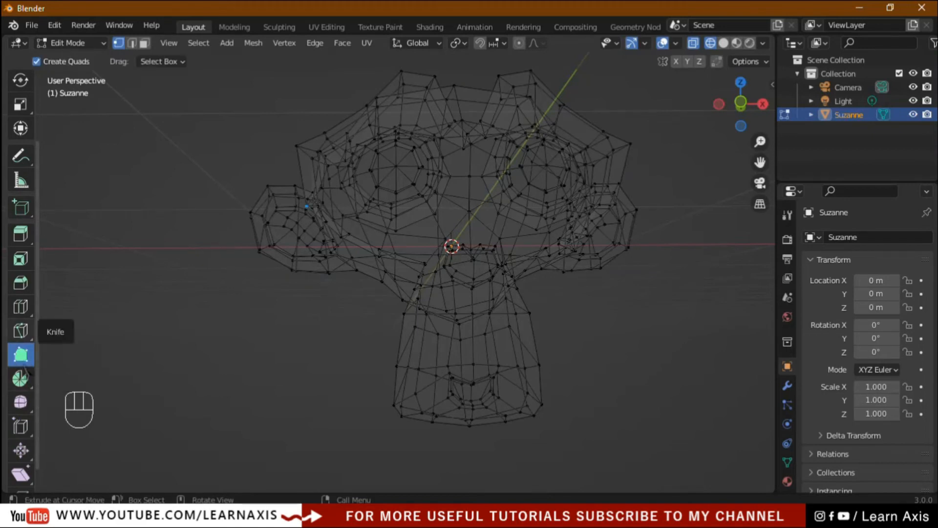
# Step: Delete the monkey in Object Mode and add a Plane mesh
pyautogui.press('Tab')
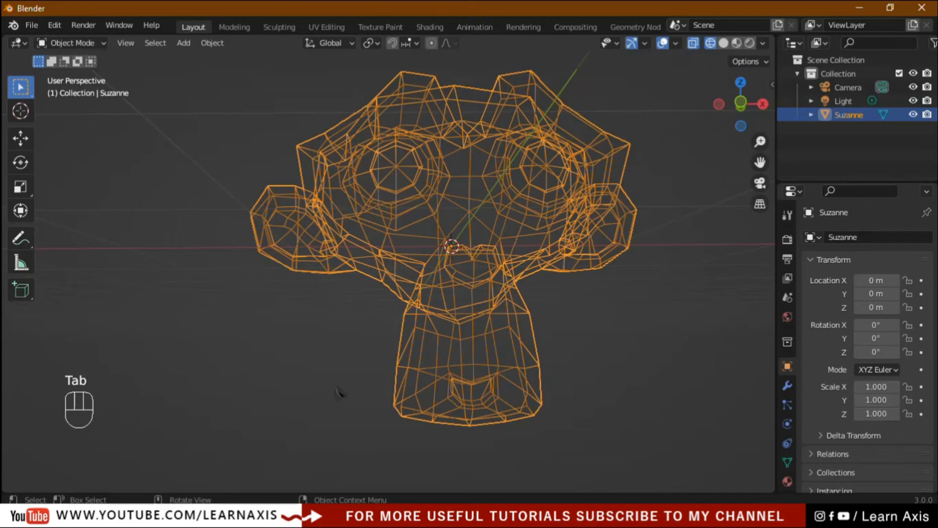
pyautogui.press('x')
pyautogui.click(238, 380)
pyautogui.moveTo(439, 329); pyautogui.dragTo(465, 366, button='middle')
pyautogui.hotkey('shift', 'a')
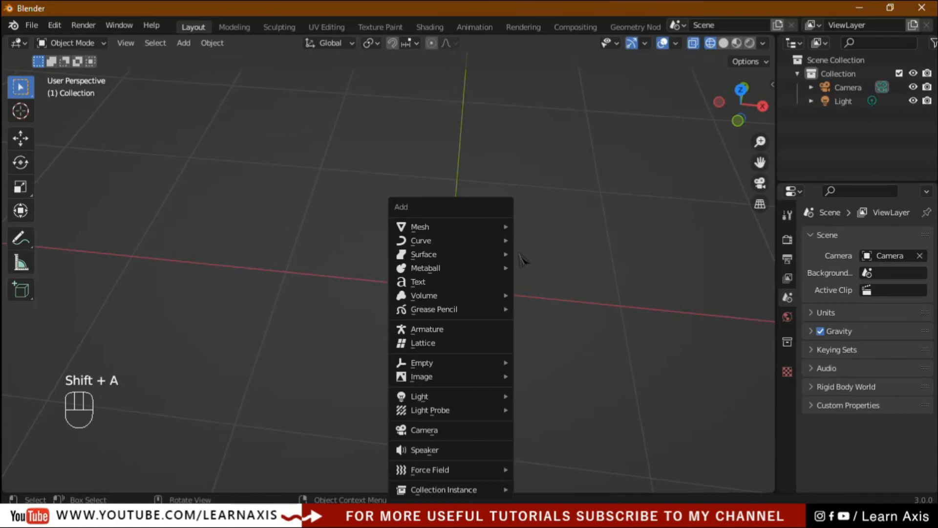
pyautogui.moveTo(476, 226)
pyautogui.click(559, 225)
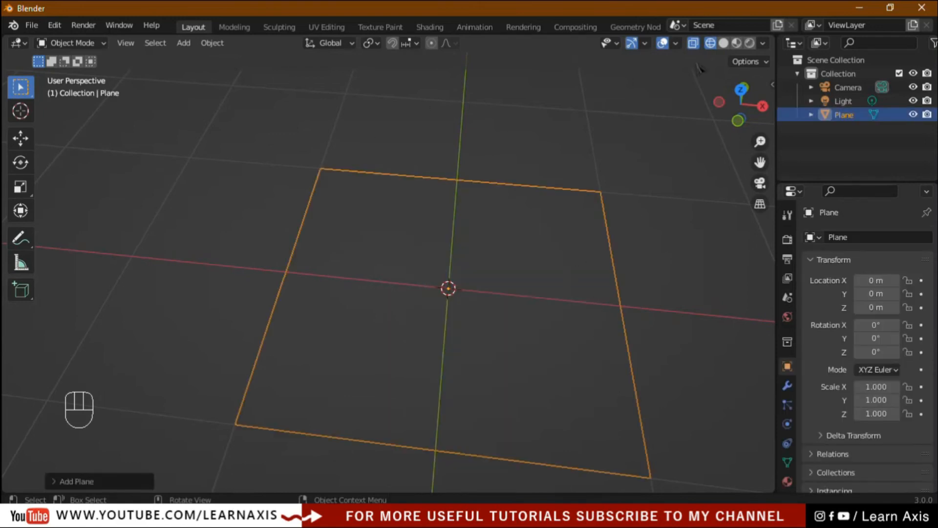
# Step: Open the plane in Edit Mode with solid shading and build a four-sided face outward from its positive-X edge with Poly Build
pyautogui.press('Tab')
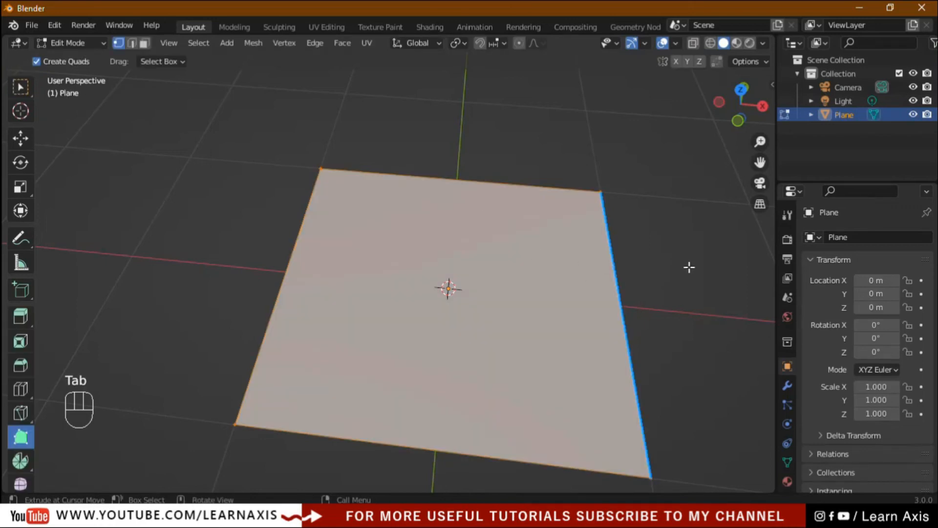
pyautogui.moveTo(689, 267); pyautogui.dragTo(687, 295, button='middle')
pyautogui.scroll(1, 687, 295)
pyautogui.scroll(-3, 687, 295)
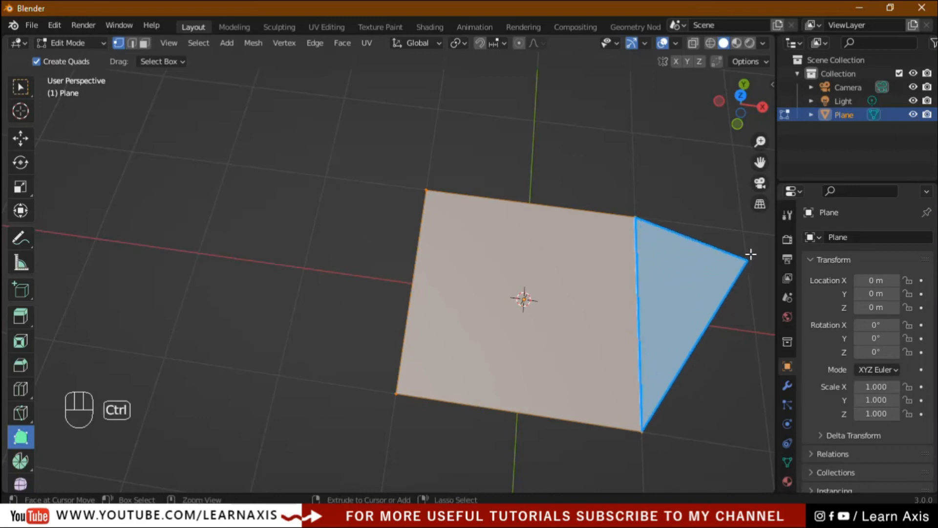
pyautogui.keyDown('ctrl'); pyautogui.click(755, 237); pyautogui.keyUp('ctrl')
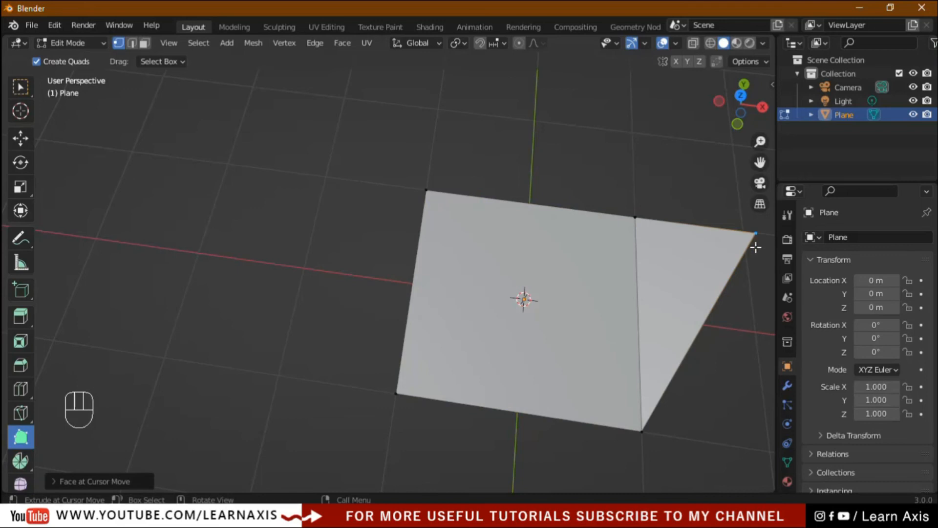
pyautogui.keyDown('ctrl'); pyautogui.click(768, 436); pyautogui.keyUp('ctrl')
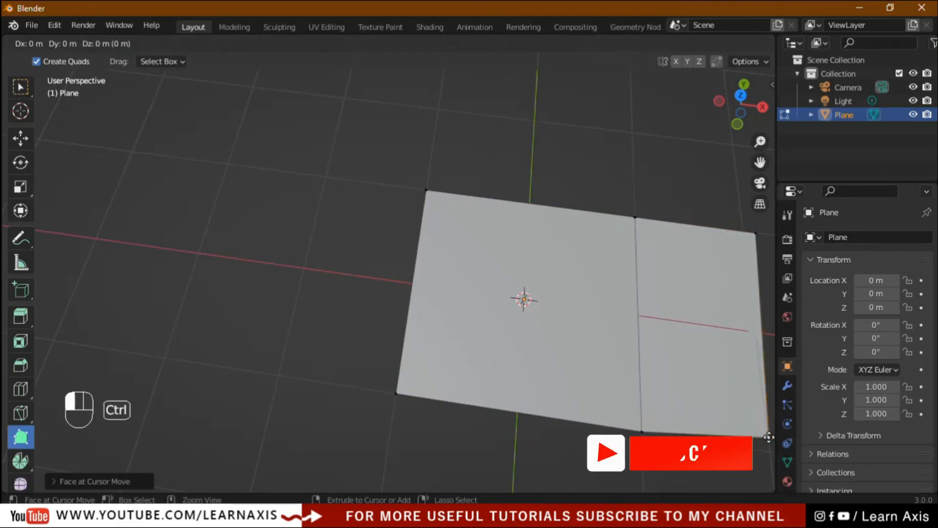
# Step: Build another four-sided face outward from the original plane's negative-X edge with Poly Build
pyautogui.moveTo(742, 442); pyautogui.dragTo(712, 379, button='middle')
pyautogui.keyDown('shift'); pyautogui.moveTo(601, 318); pyautogui.dragTo(633, 397, button='middle'); pyautogui.keyUp('shift')
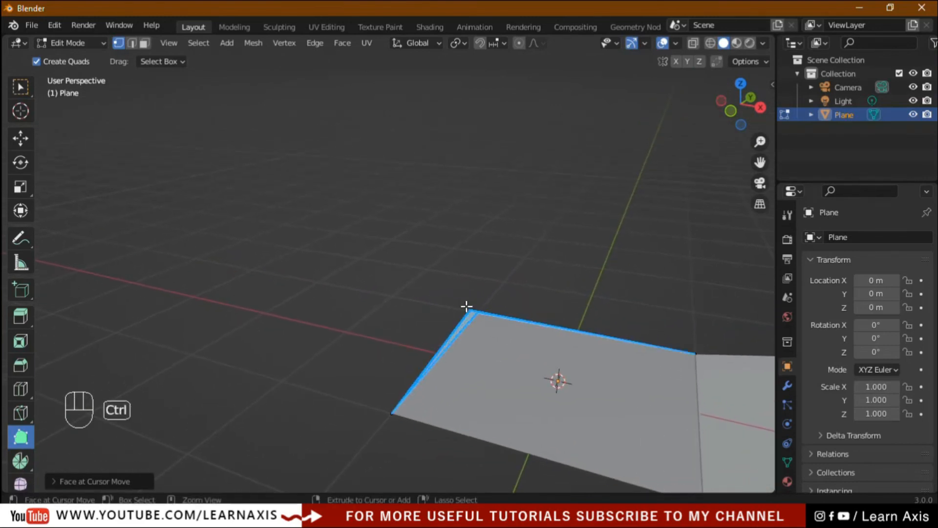
pyautogui.keyDown('ctrl'); pyautogui.click(384, 261); pyautogui.keyUp('ctrl')
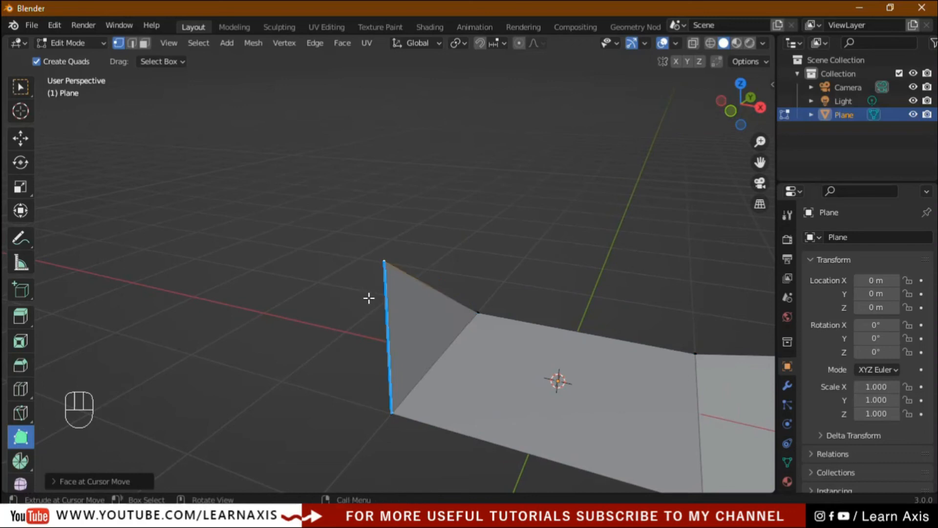
pyautogui.keyDown('ctrl'); pyautogui.click(296, 346); pyautogui.keyUp('ctrl')
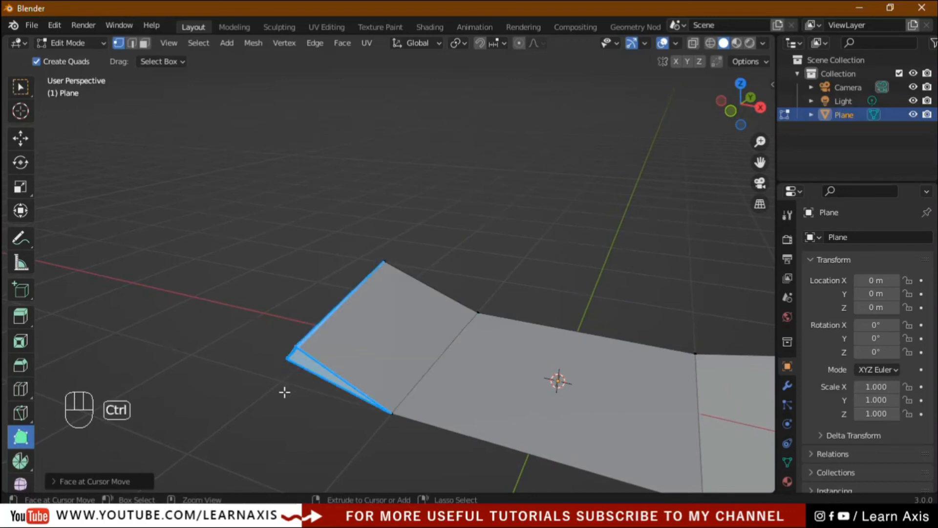